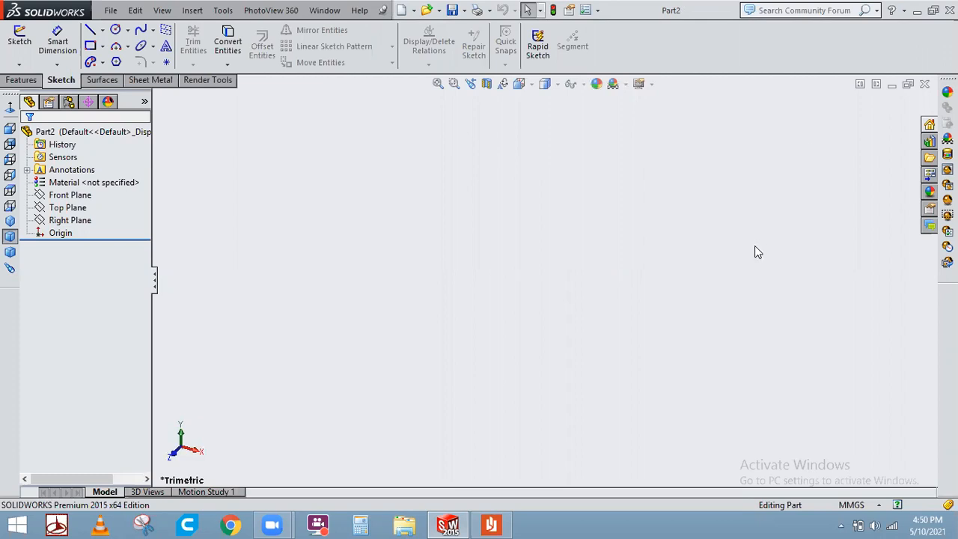
Open a sketch on the Front Plane of the current part.
click(67, 208)
click(81, 196)
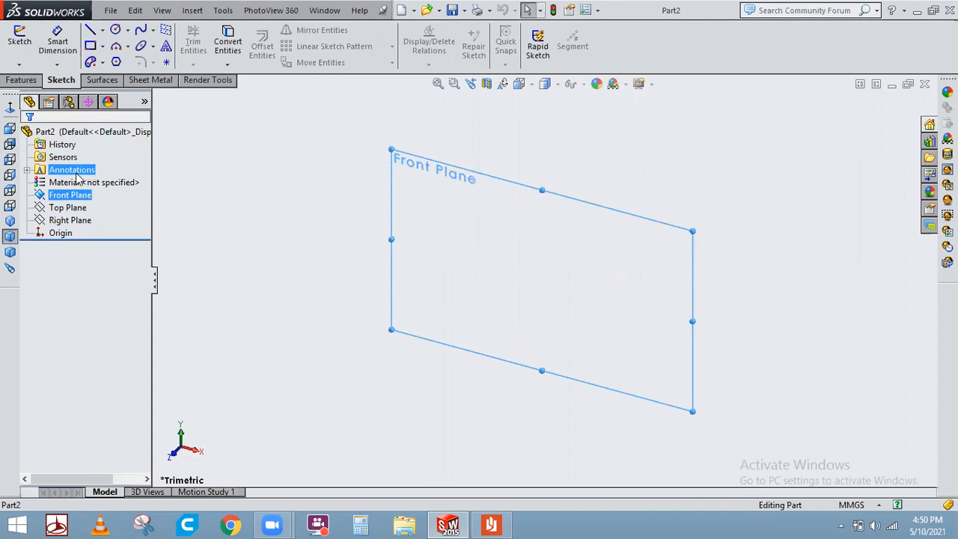
ctrl+click(82, 183)
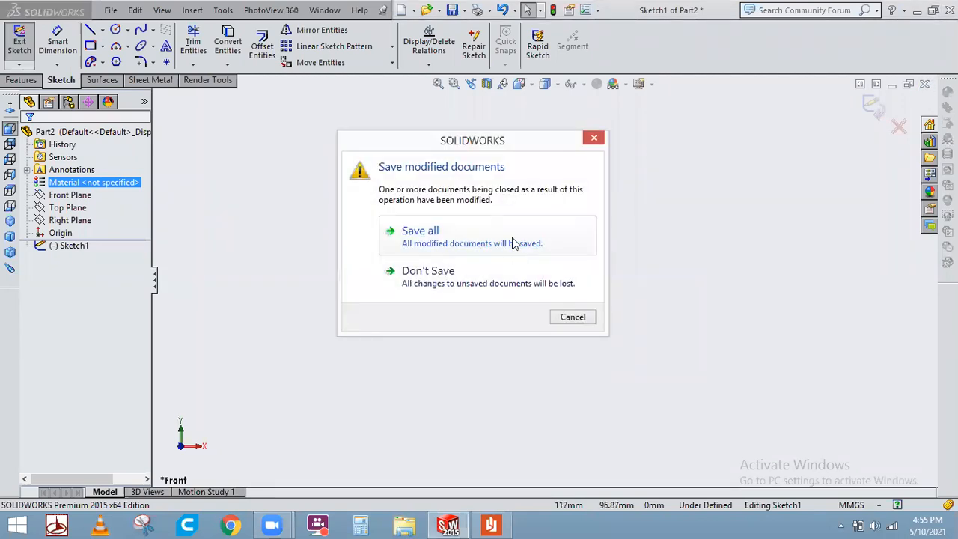
Close the current part without saving it.
click(515, 247)
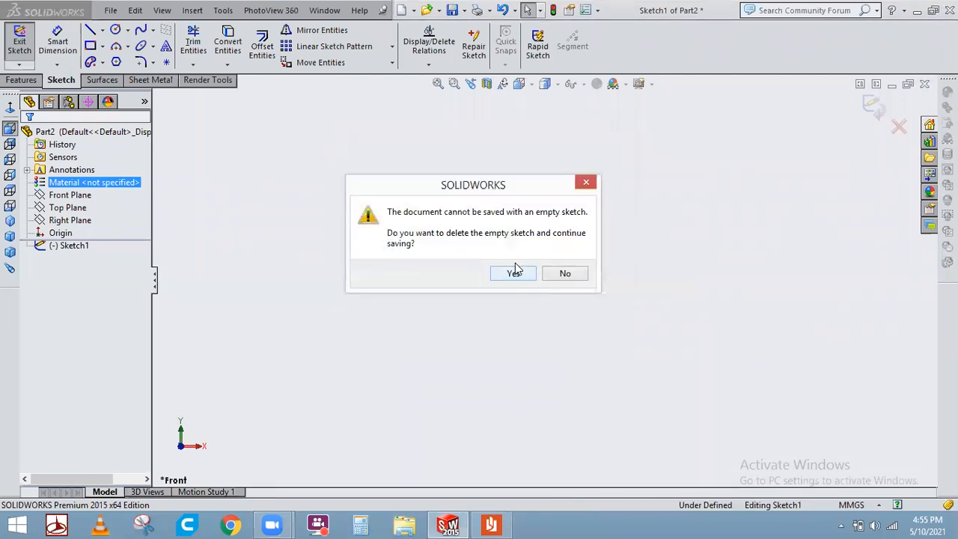
click(561, 274)
click(924, 84)
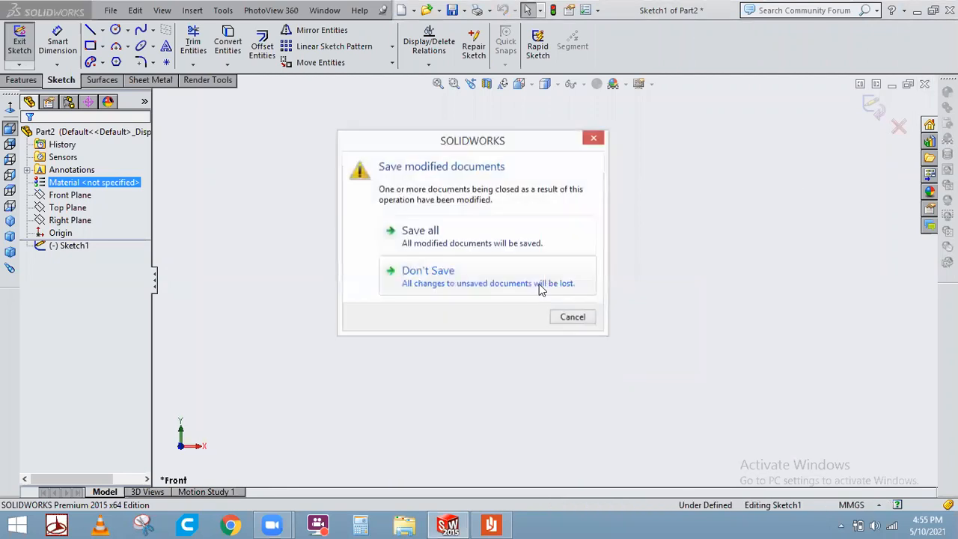
click(515, 288)
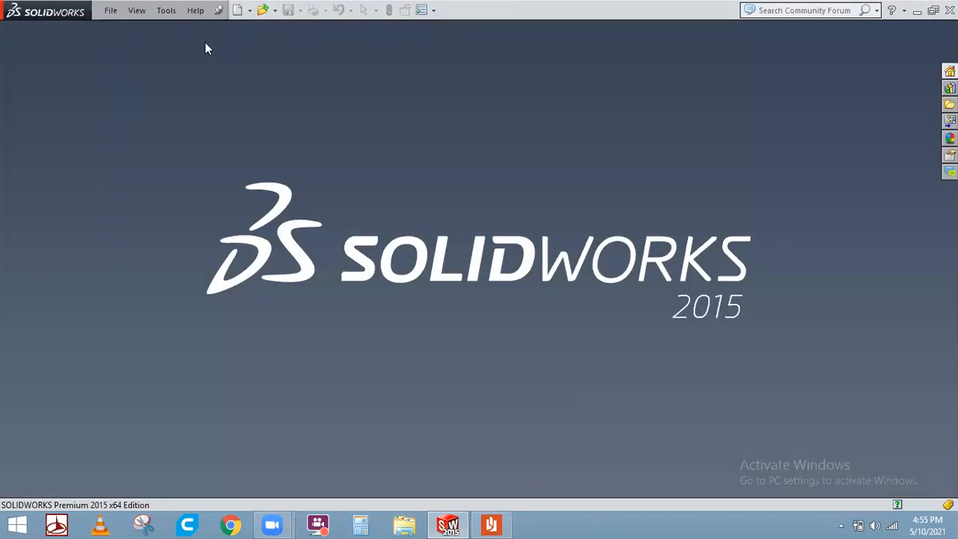
Create a new part and open a sketch on its Front Plane.
key(ctrl+n)
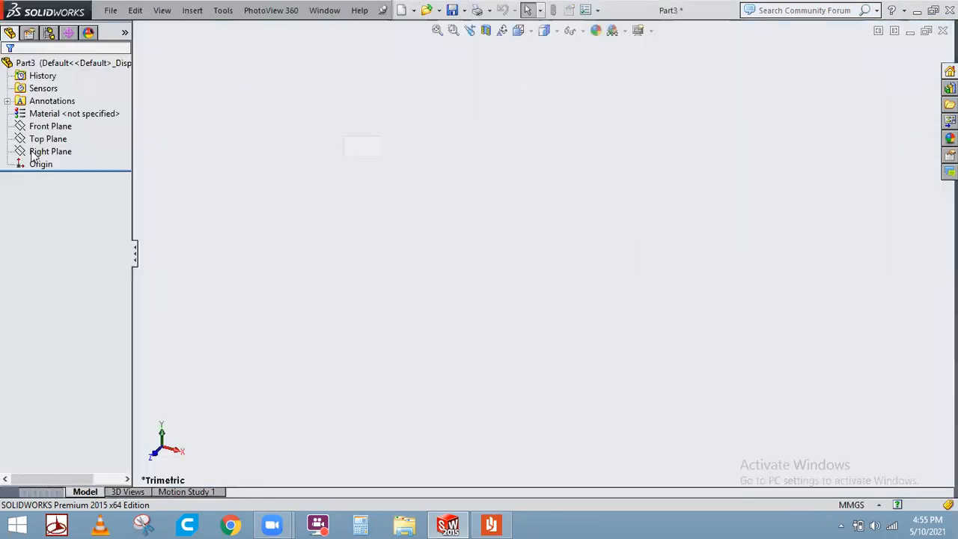
click(100, 197)
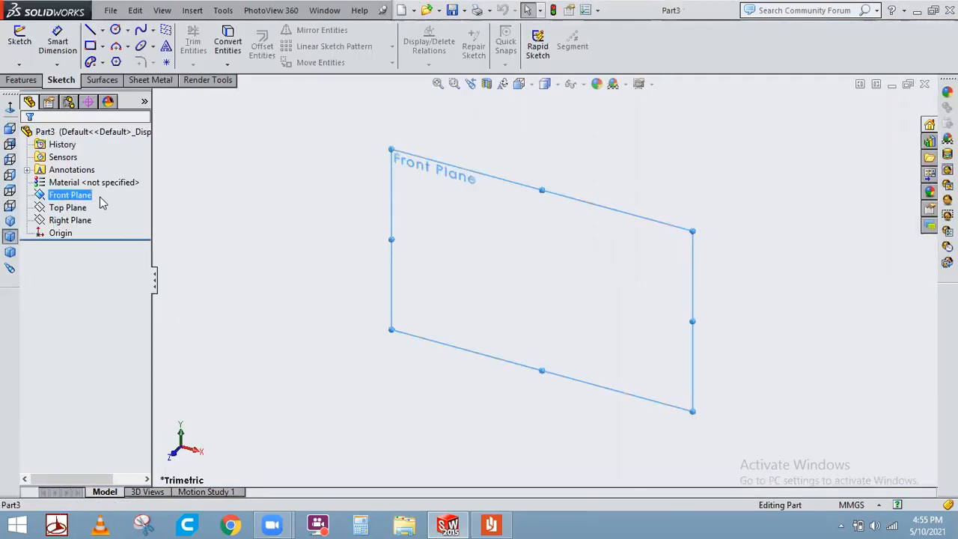
click(75, 182)
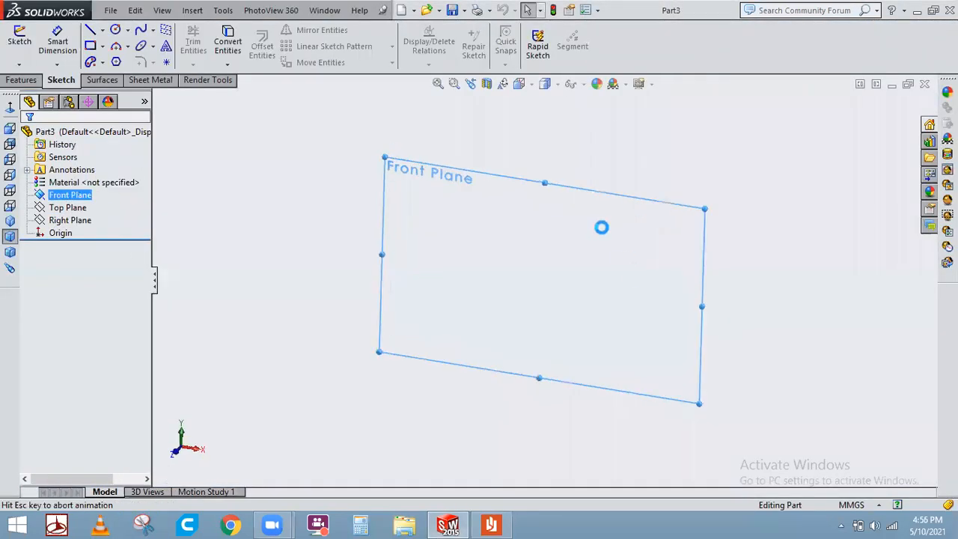
click(631, 283)
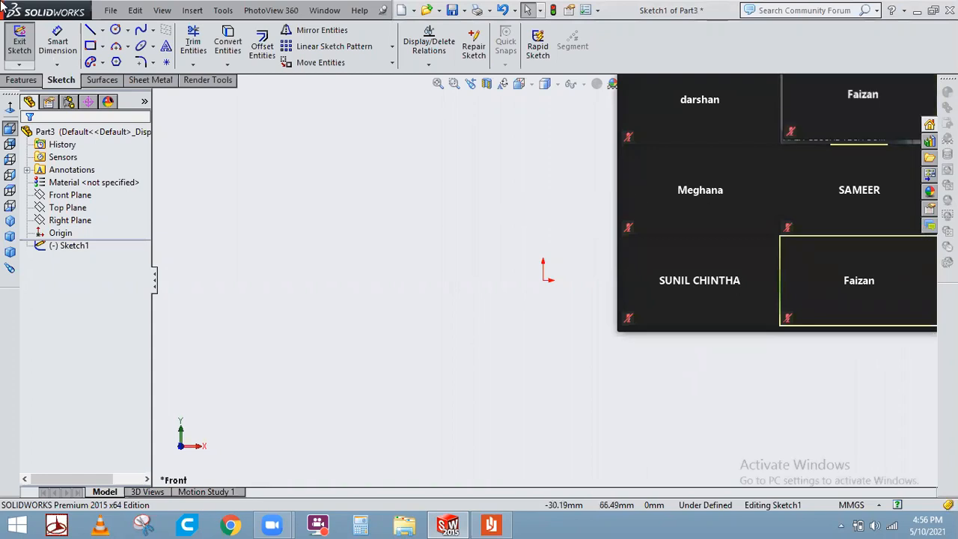
Draw an infinite horizontal construction line through the origin.
click(102, 30)
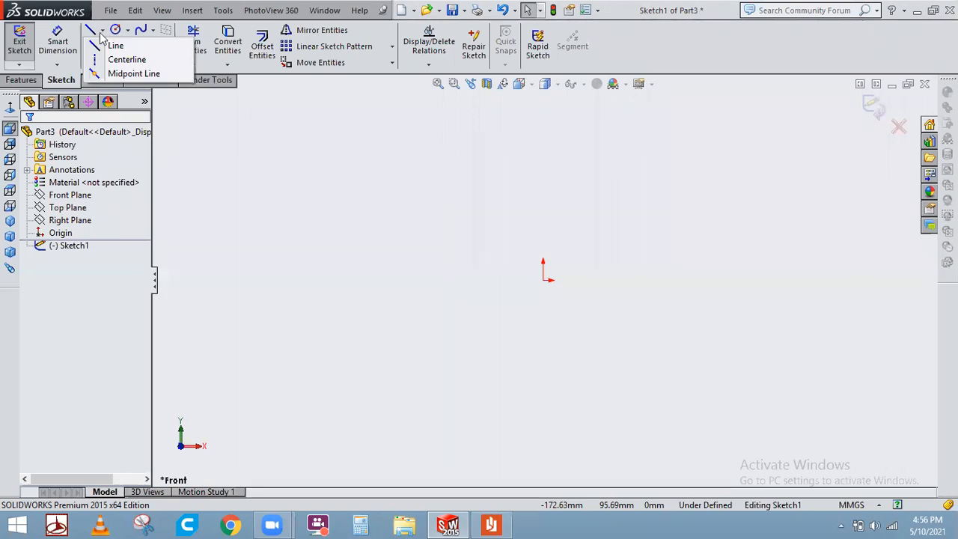
click(535, 70)
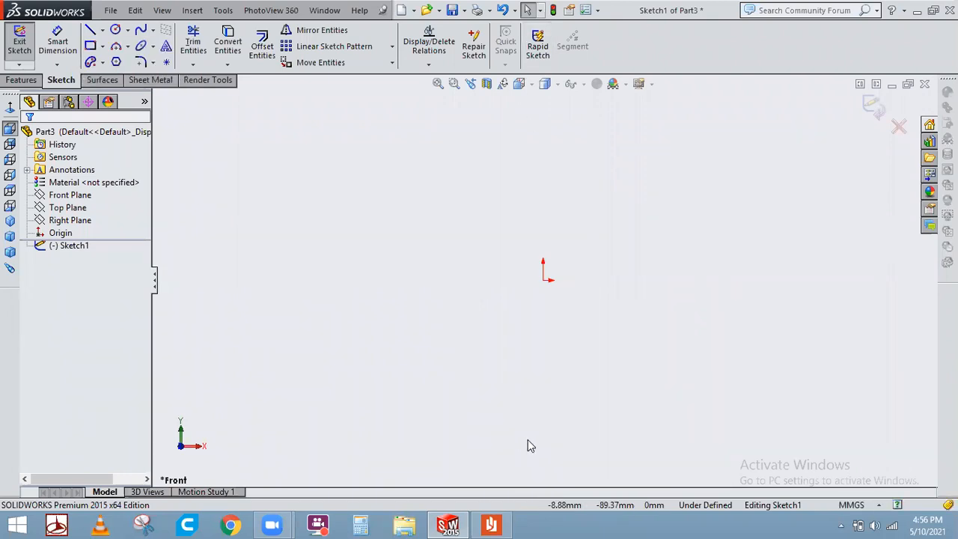
click(97, 33)
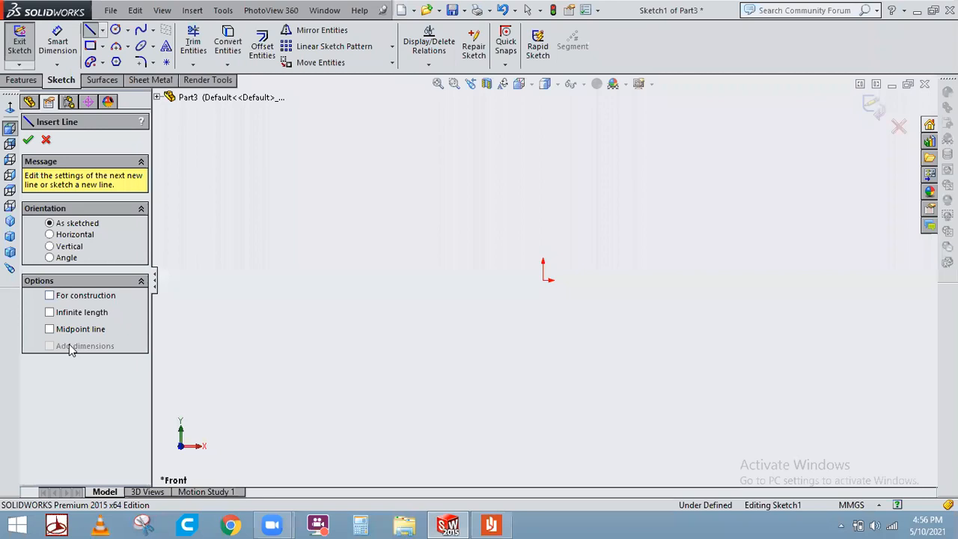
click(74, 299)
click(74, 236)
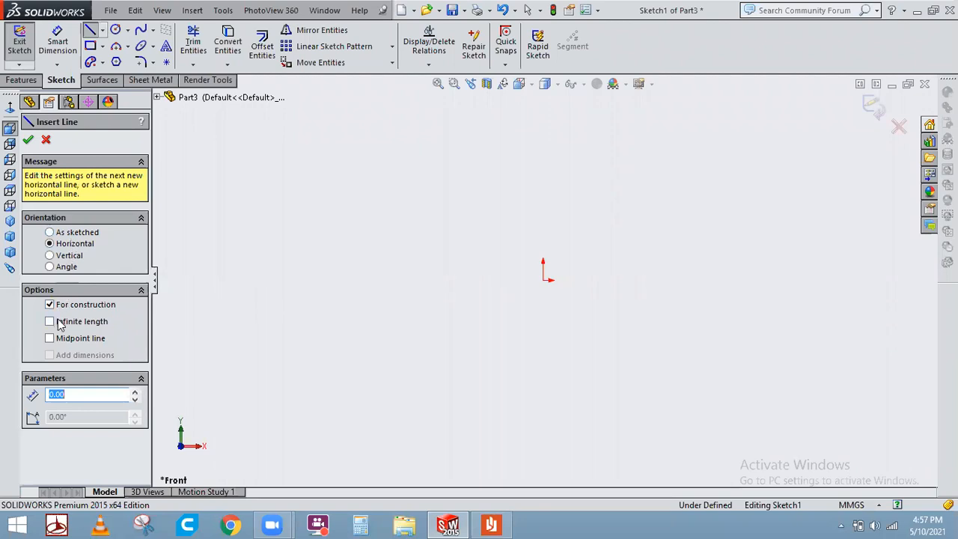
click(66, 321)
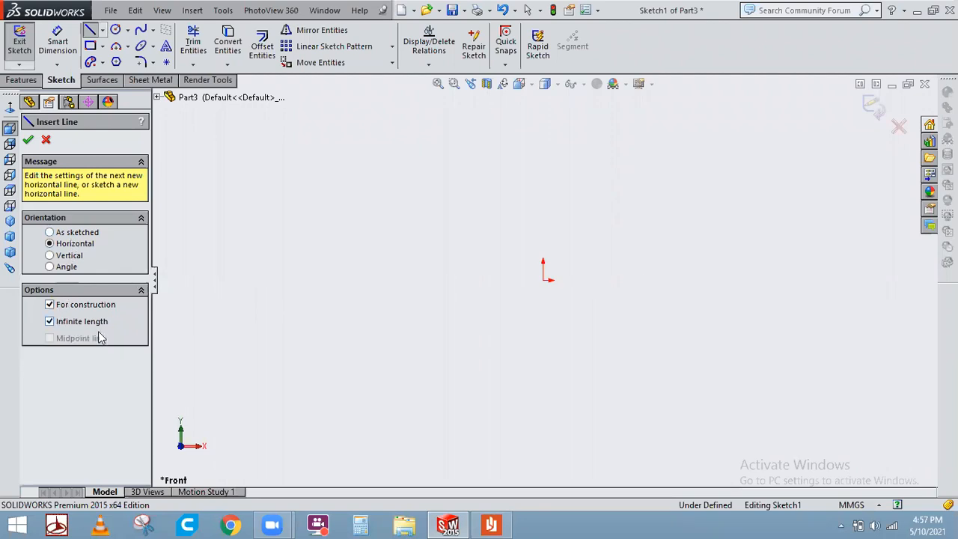
click(543, 282)
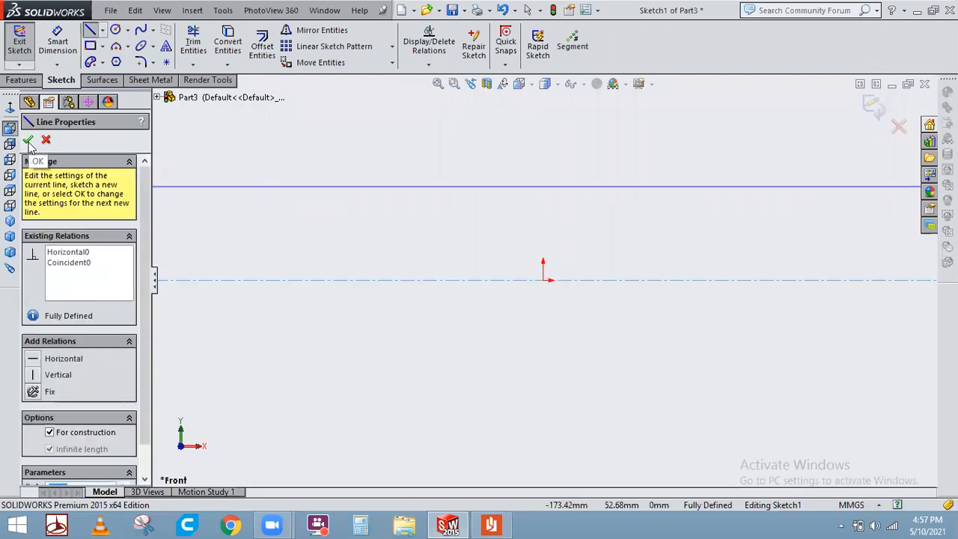
click(30, 140)
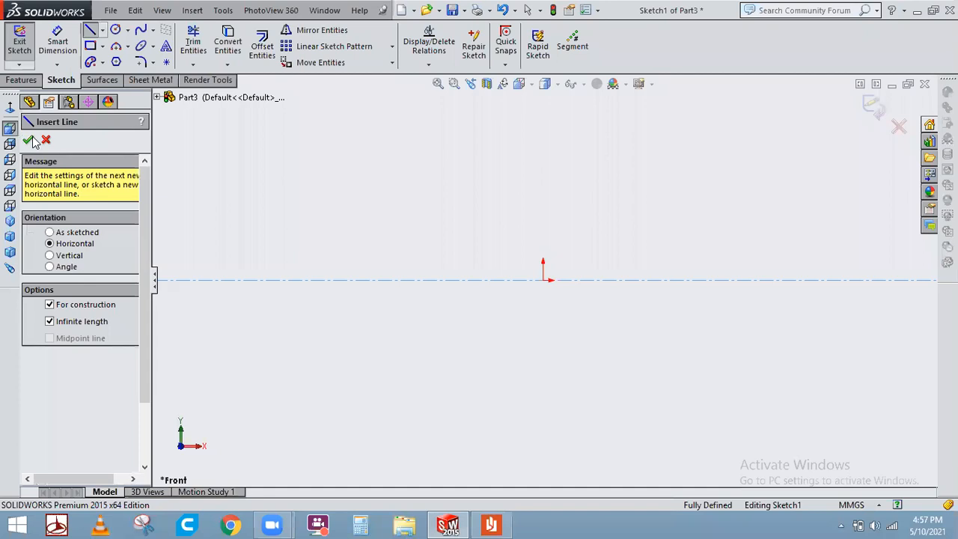
Draw an infinite vertical construction line through the origin.
click(77, 258)
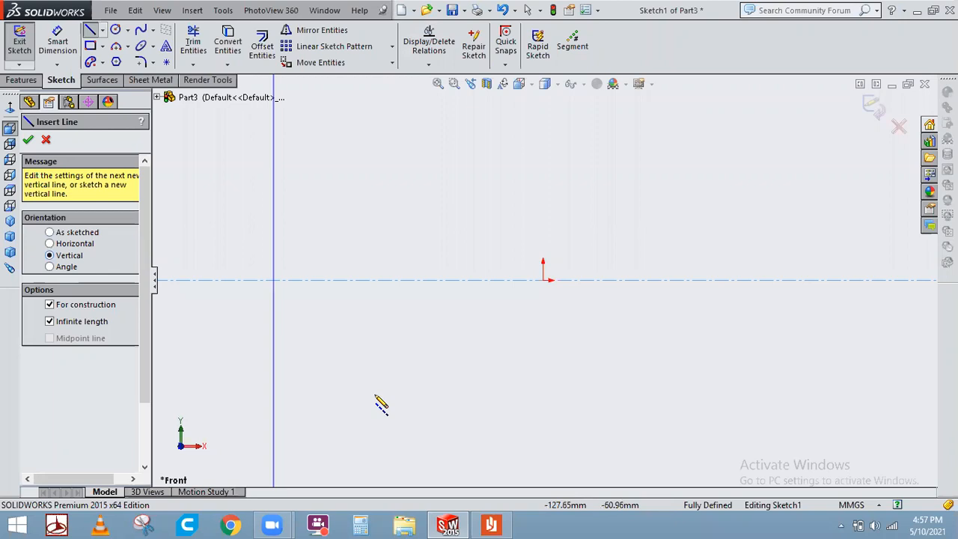
click(558, 293)
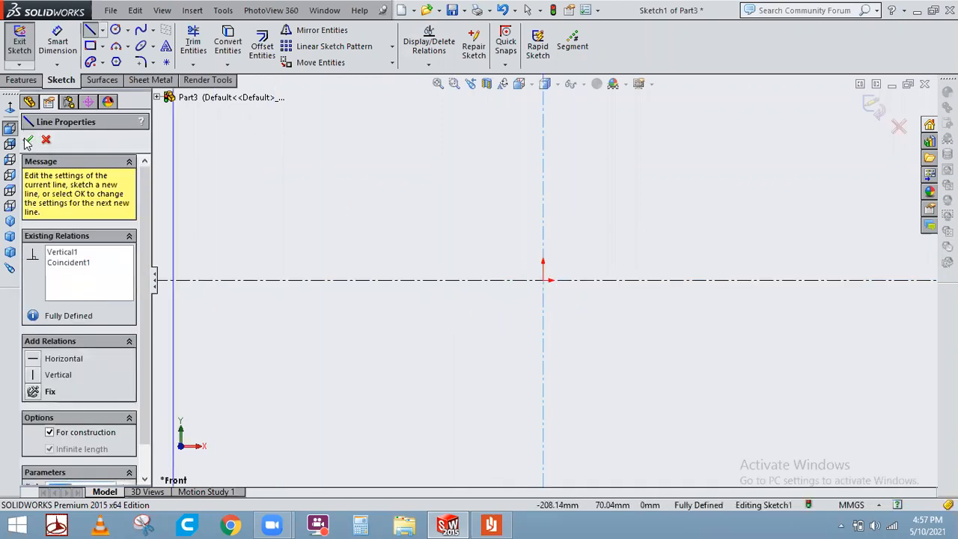
click(30, 141)
key(Escape)
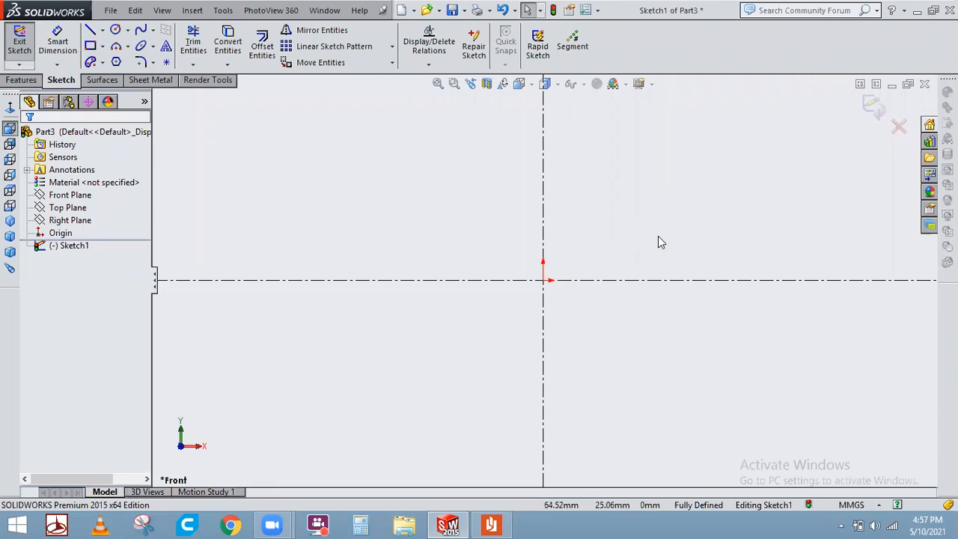
Sketch a circle of about 34.75 mm radius in the upper right quadrant above the horizontal centerline.
scroll(657, 236, down, 3)
scroll(474, 307, up, 6)
scroll(426, 320, down, 3)
click(115, 30)
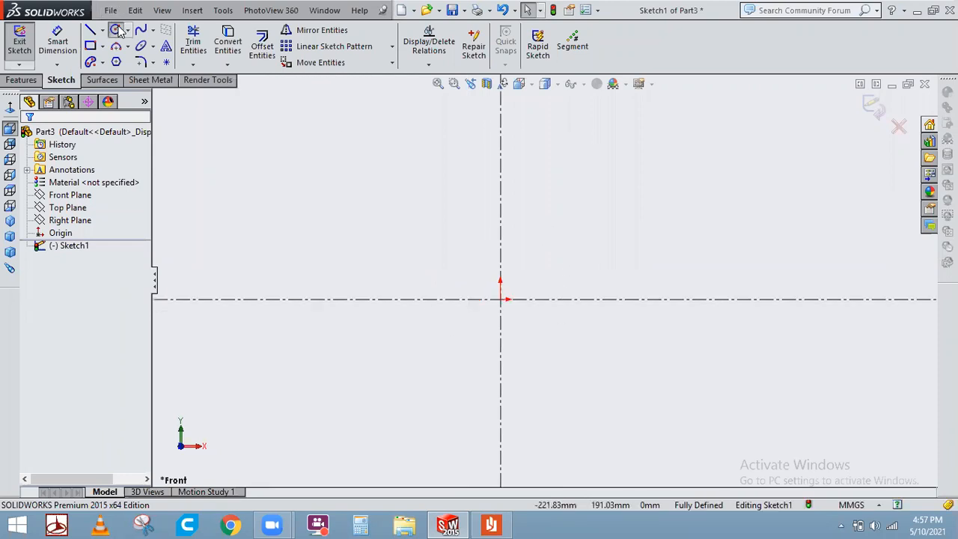
click(674, 163)
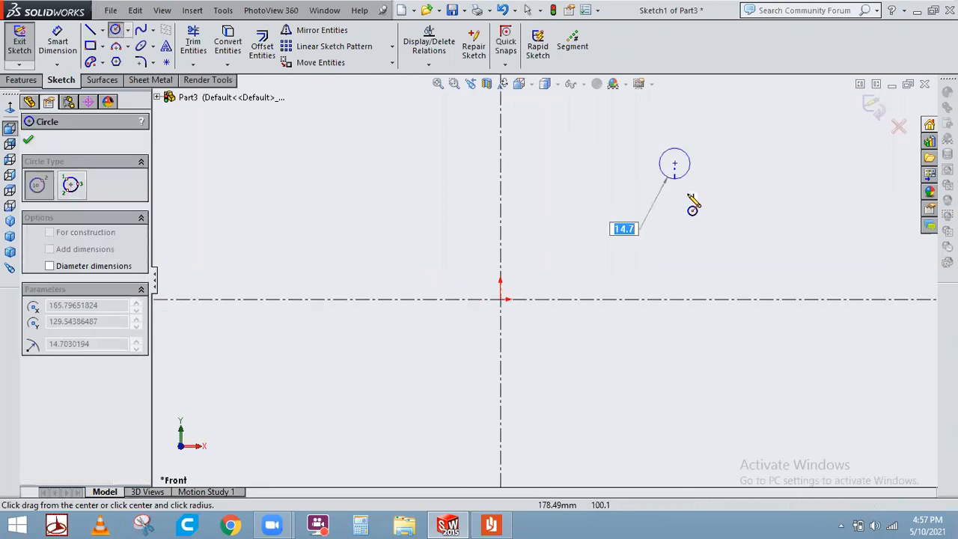
click(694, 213)
right_click(769, 142)
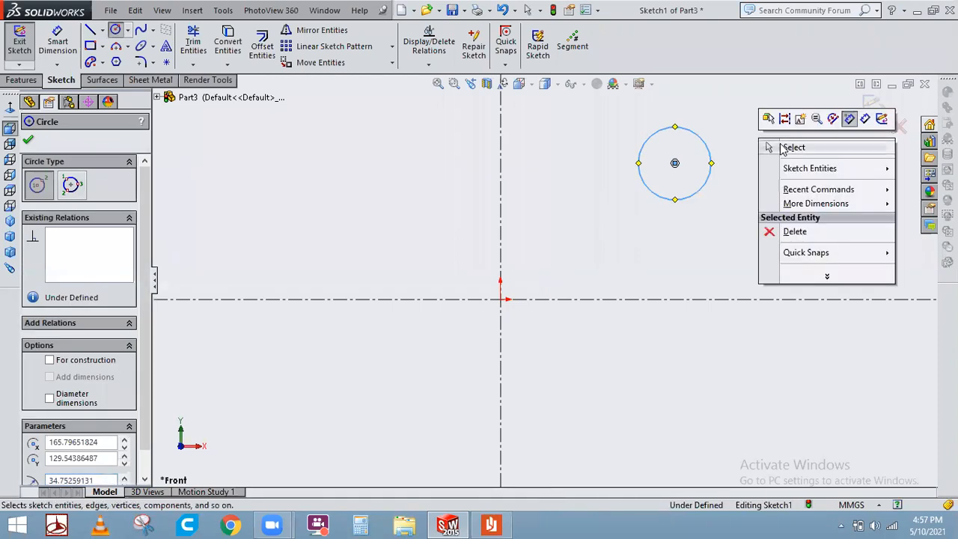
click(777, 144)
key(Escape)
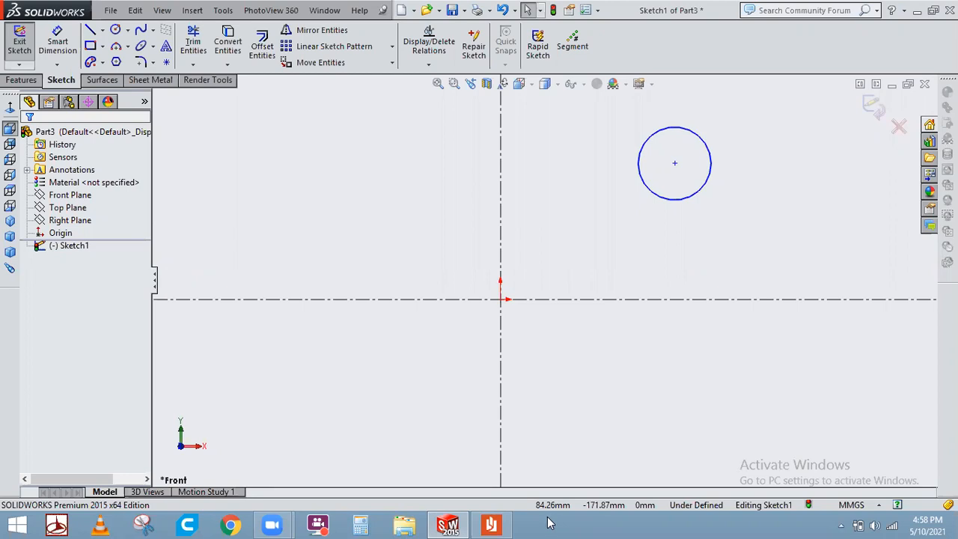
Open the document units settings to check the unit system, then close them.
click(16, 524)
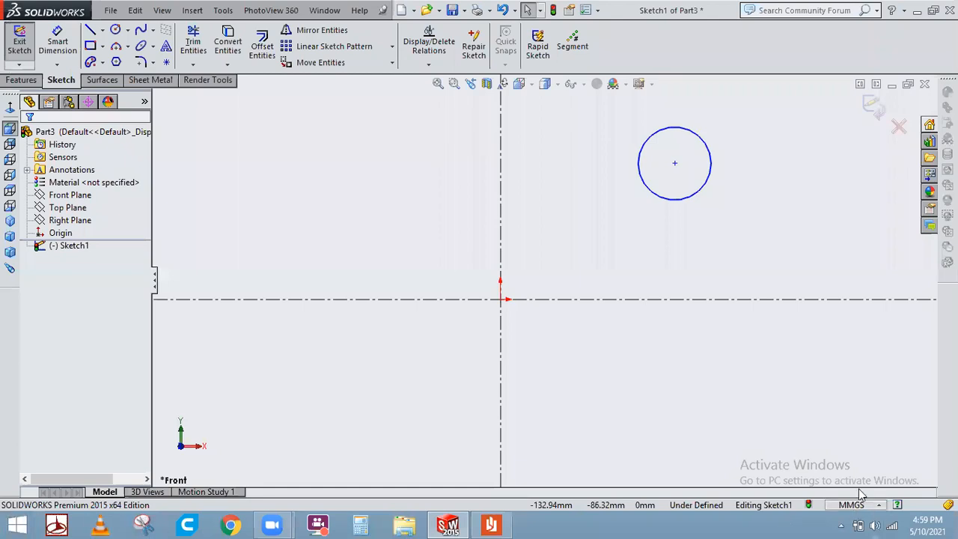
click(877, 505)
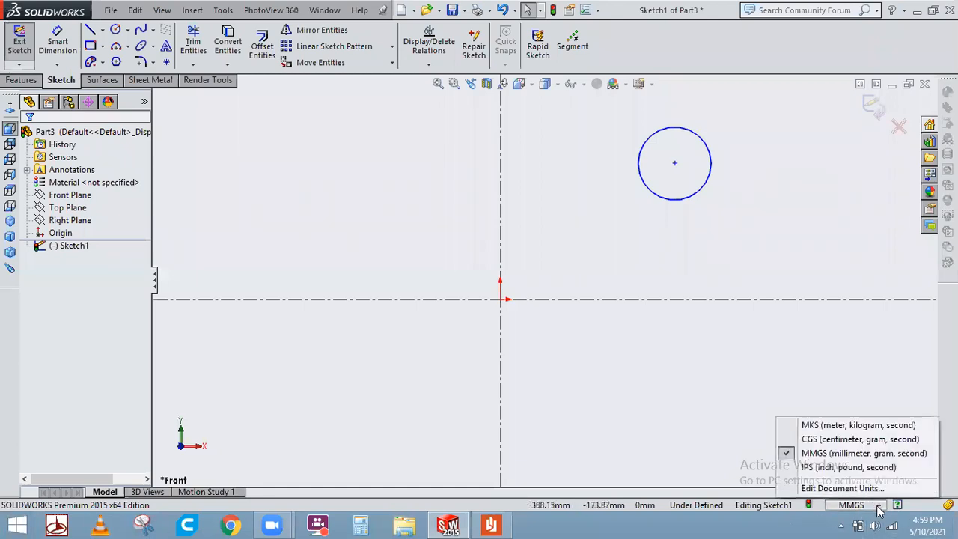
click(844, 488)
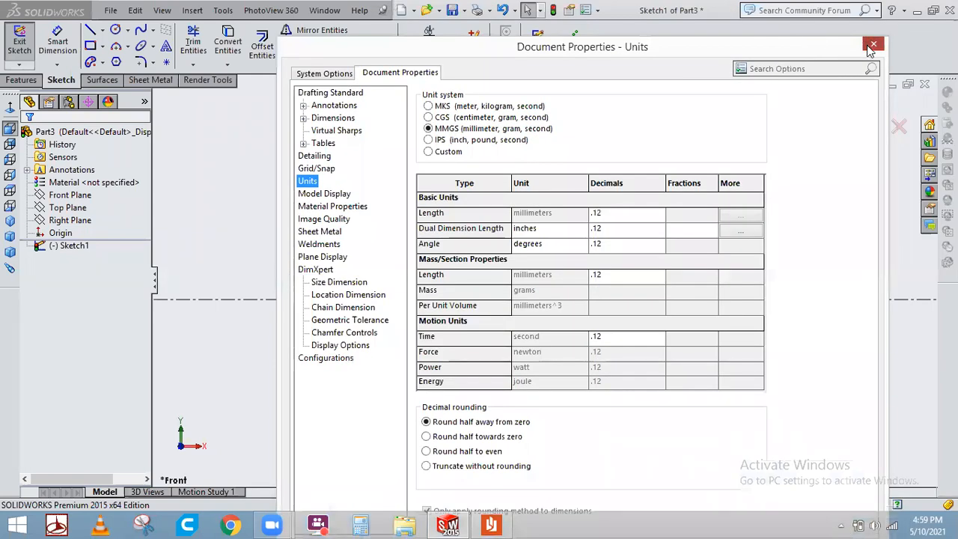
click(870, 31)
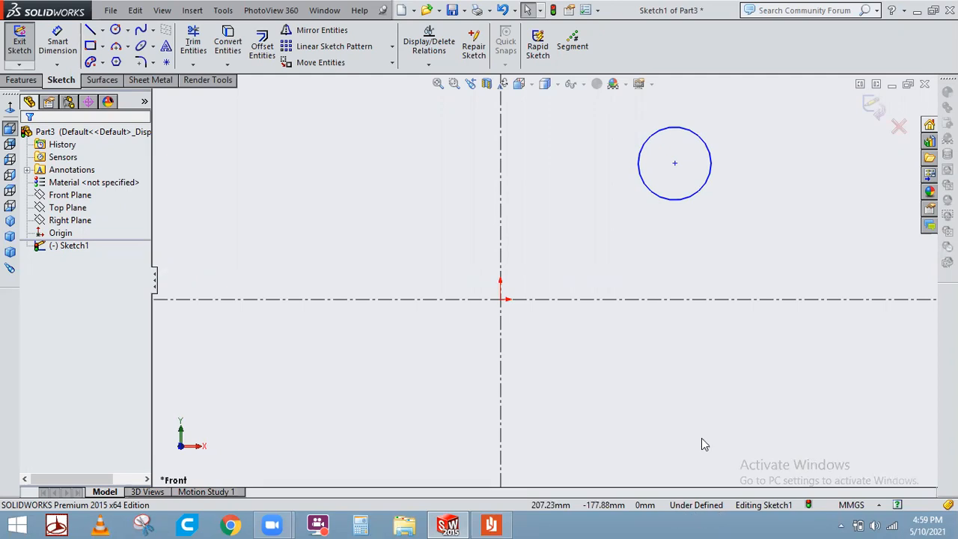
Dimension the circle centre's horizontal distance from the vertical centerline as 100 mm.
click(71, 47)
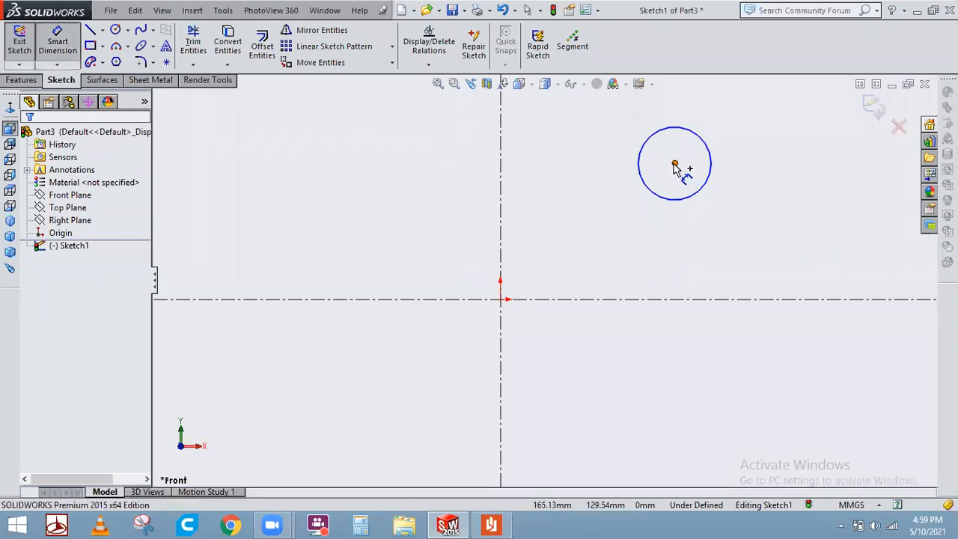
click(680, 199)
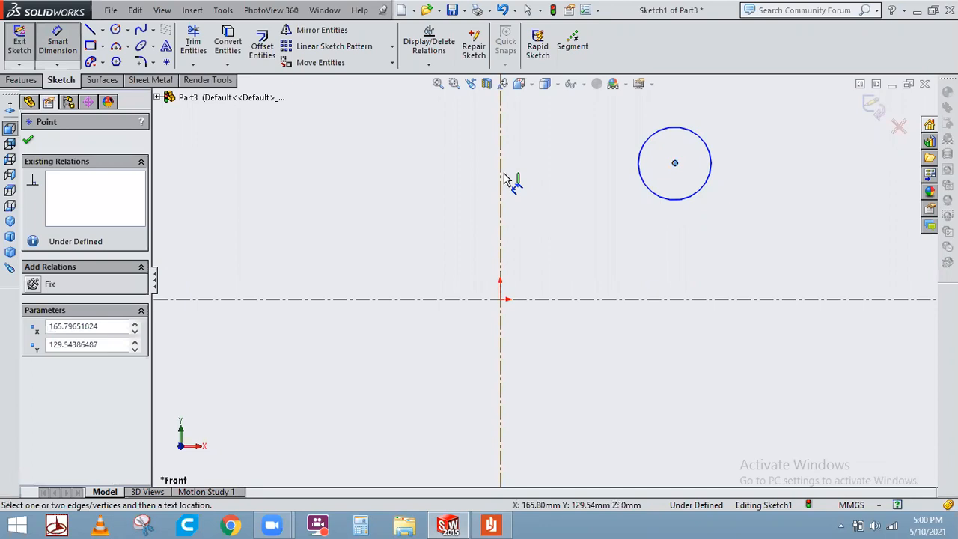
click(501, 182)
click(580, 161)
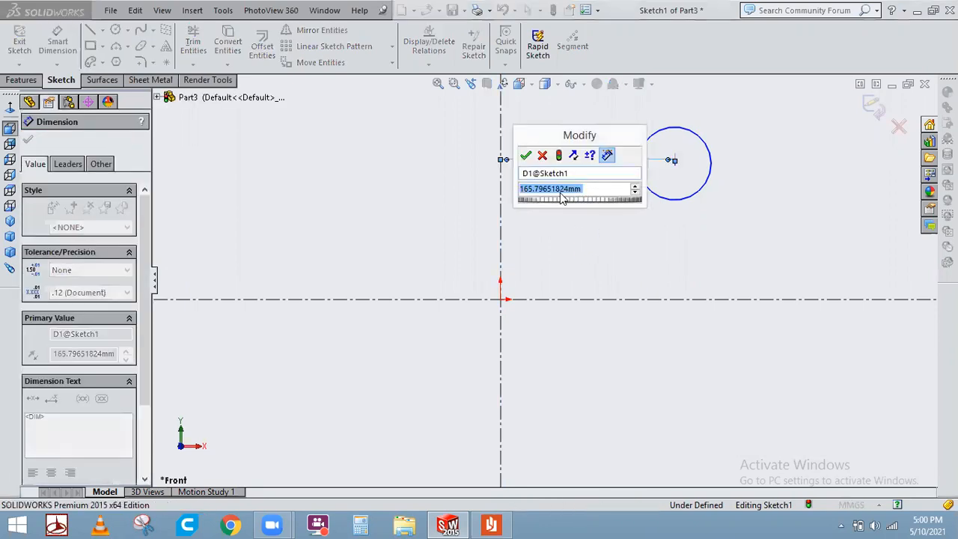
text(100)
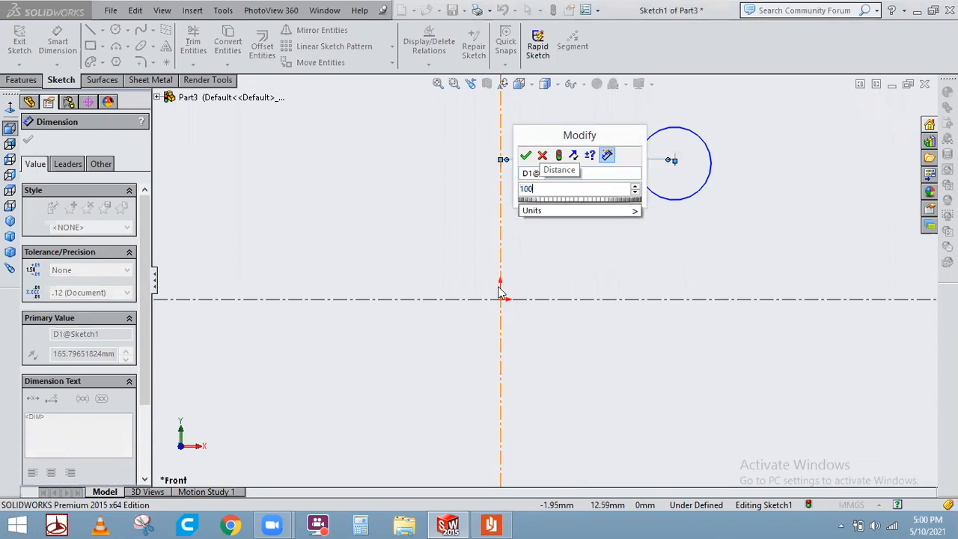
key(Return)
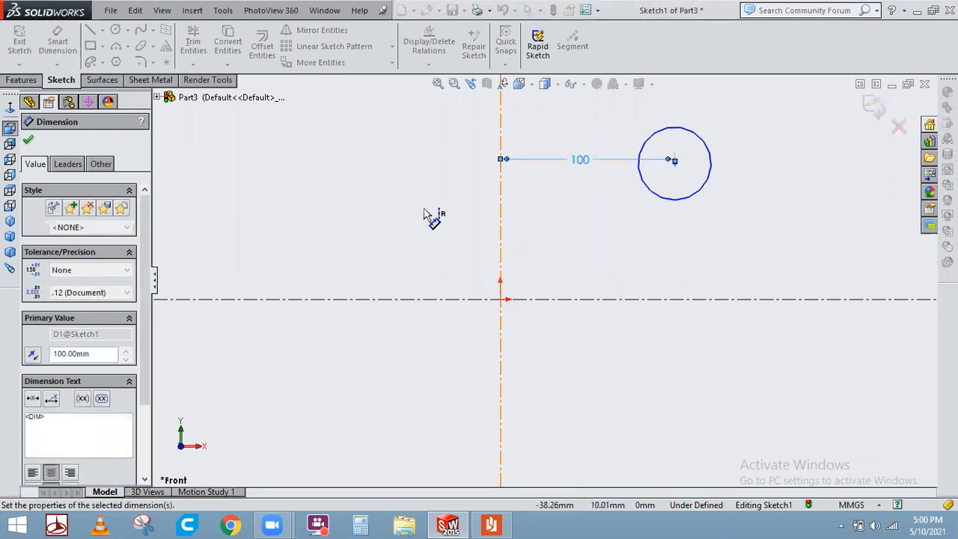
click(399, 226)
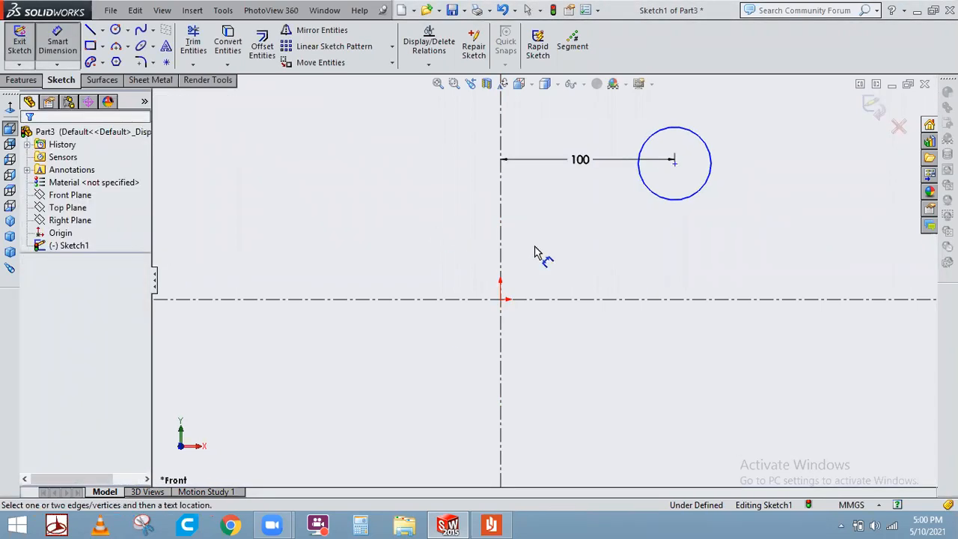
Dimension the circle centre's vertical distance from the horizontal centerline as 100 mm.
click(675, 161)
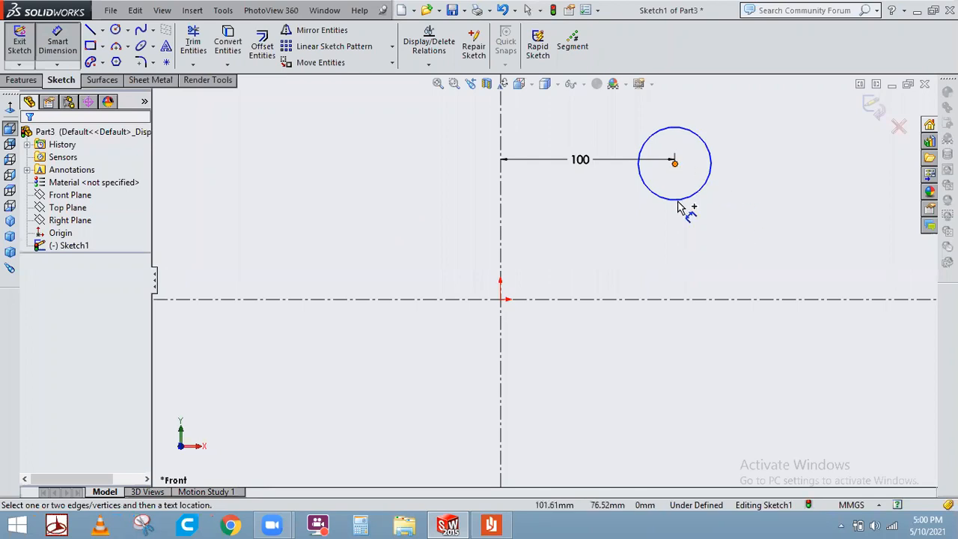
click(676, 300)
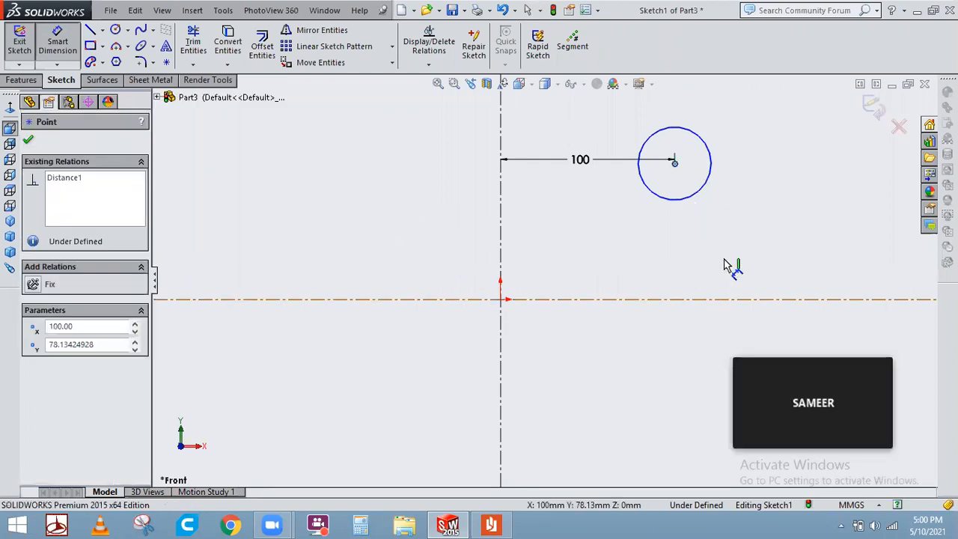
click(729, 256)
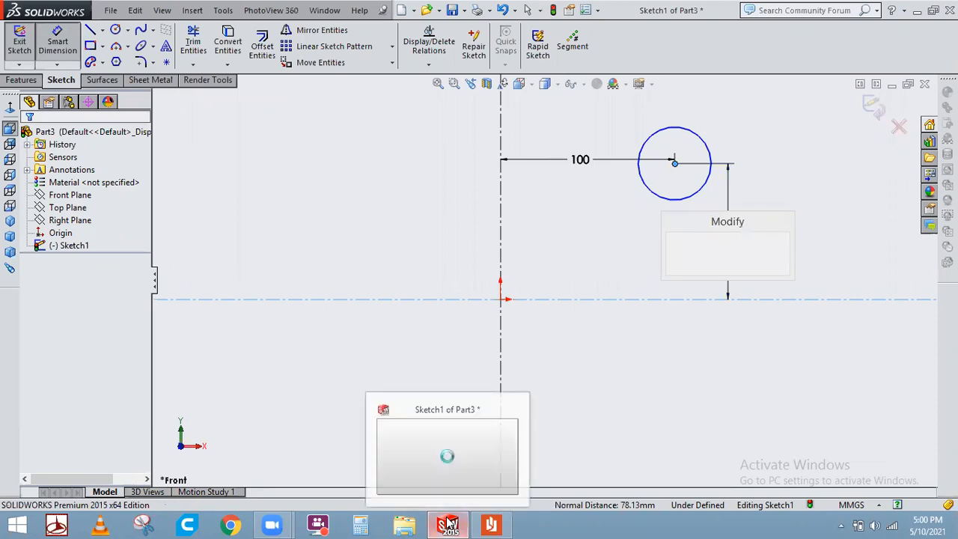
text(100)
key(Return)
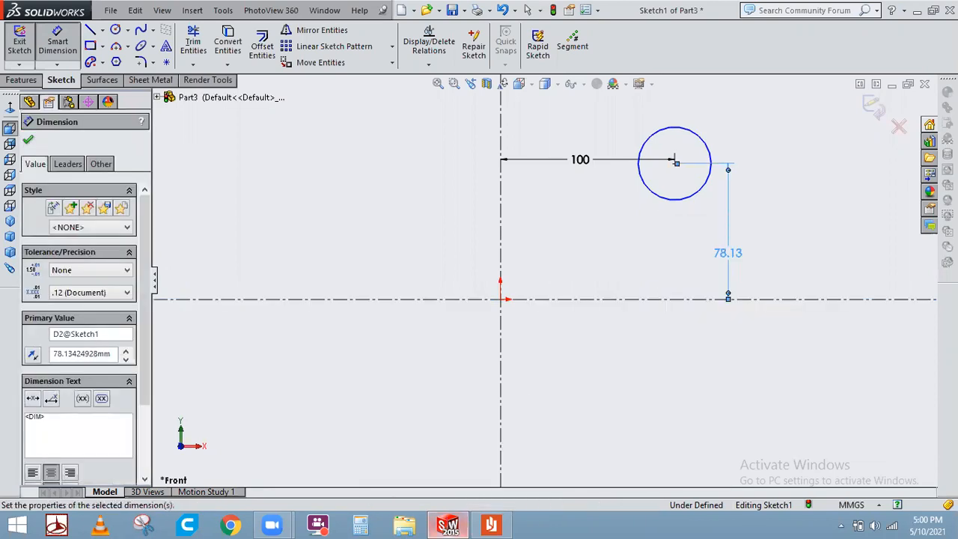
right_click(447, 522)
right_click(711, 202)
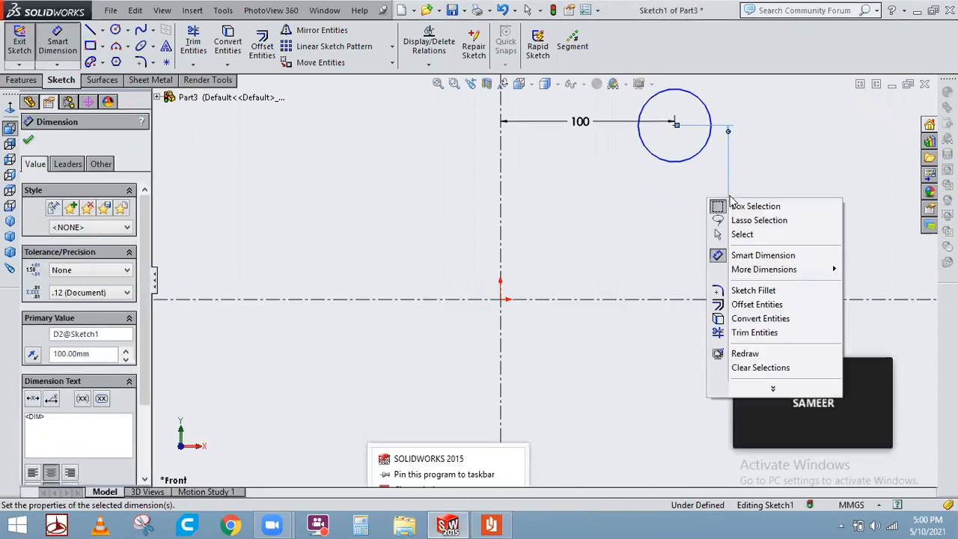
click(739, 234)
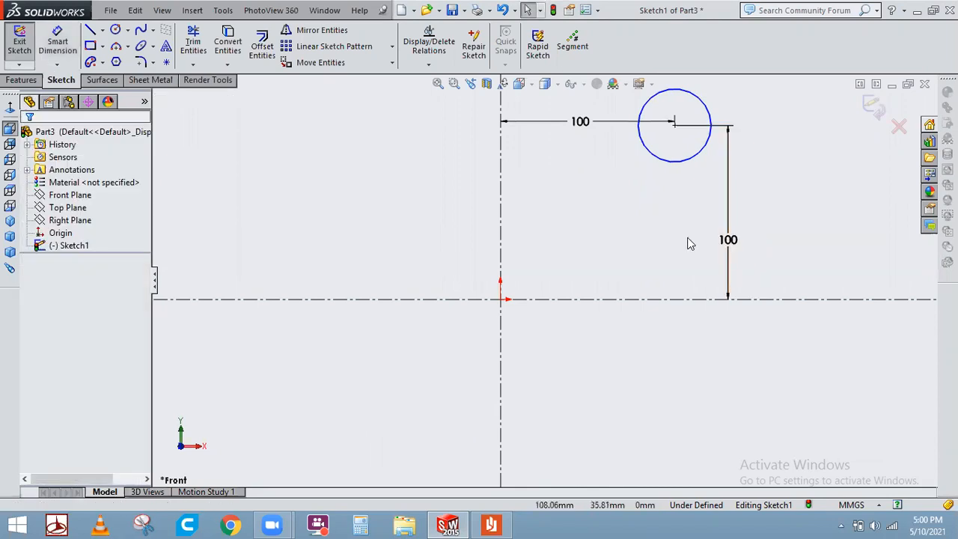
Dimension the circle's diameter as 50 mm.
key(z)
key(z)
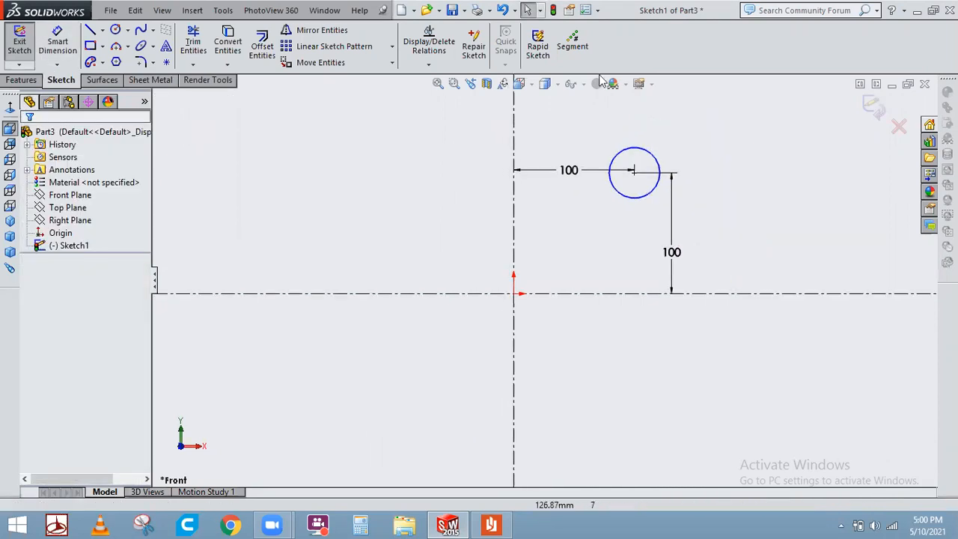
scroll(587, 102, down, 1)
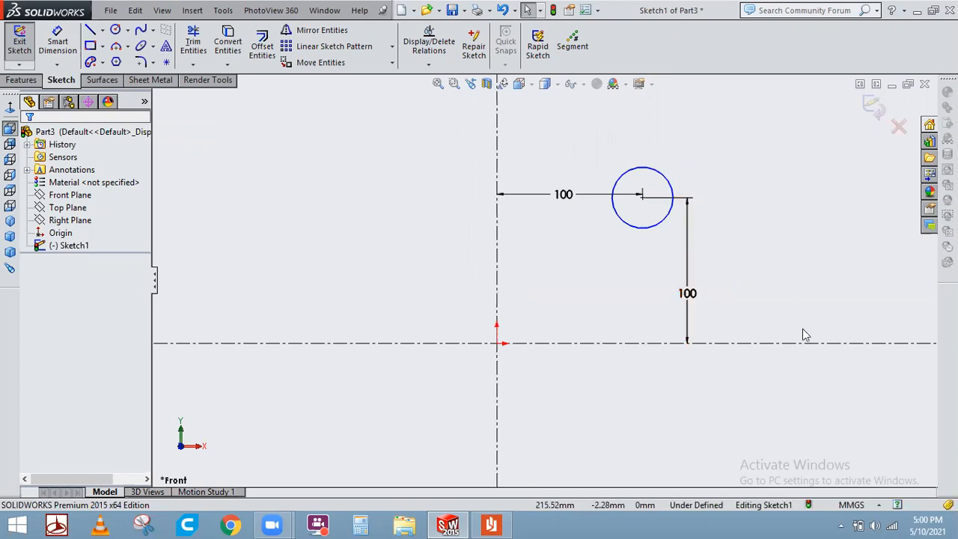
ctrl+middle_drag(802, 328, 861, 235)
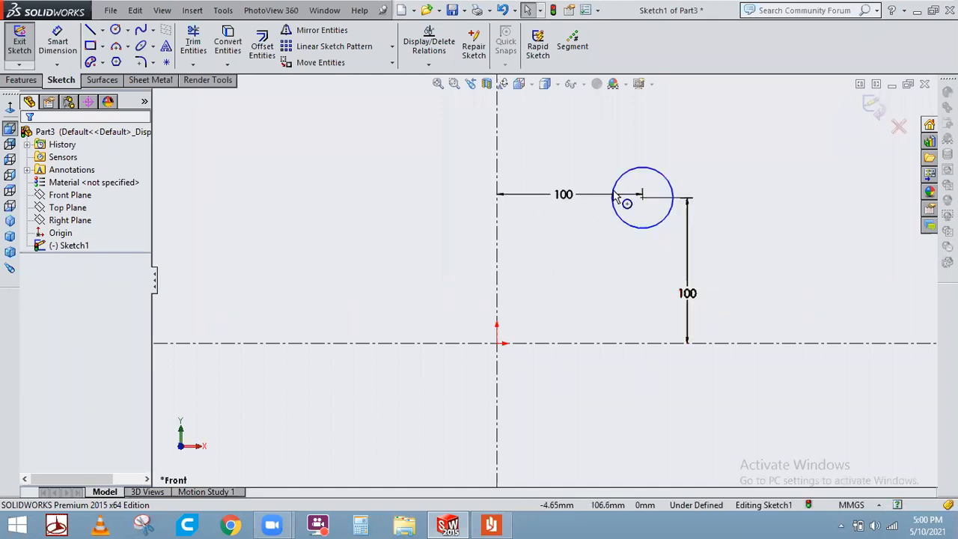
mouse_move(656, 228)
mouse_down()
mouse_move(677, 322)
mouse_move(642, 263)
mouse_move(676, 301)
mouse_move(653, 241)
mouse_up()
click(888, 250)
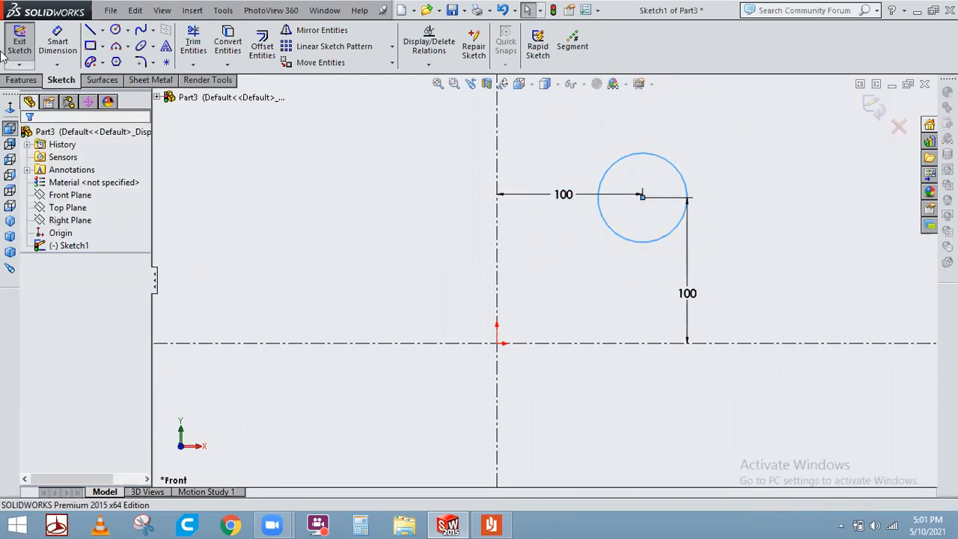
click(62, 37)
click(694, 189)
click(794, 164)
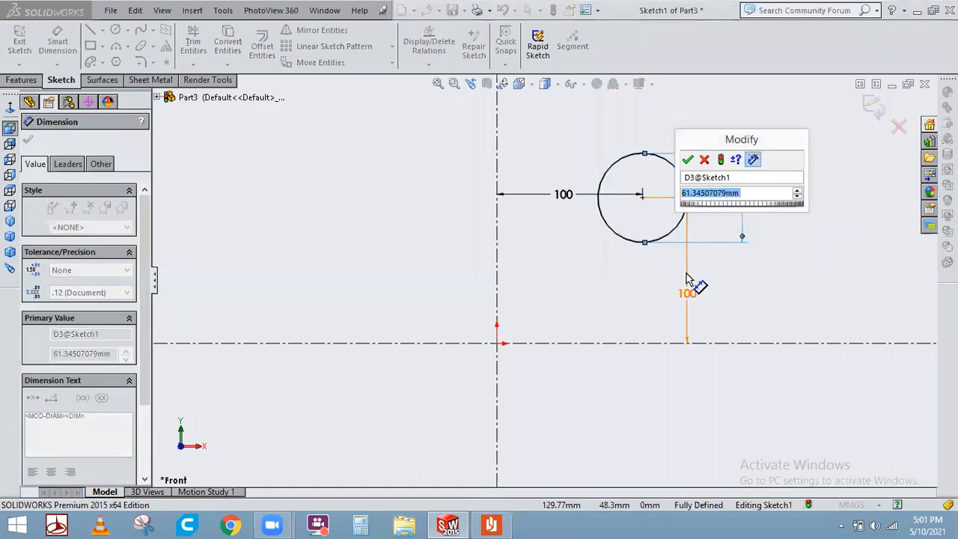
text(50)
key(Return)
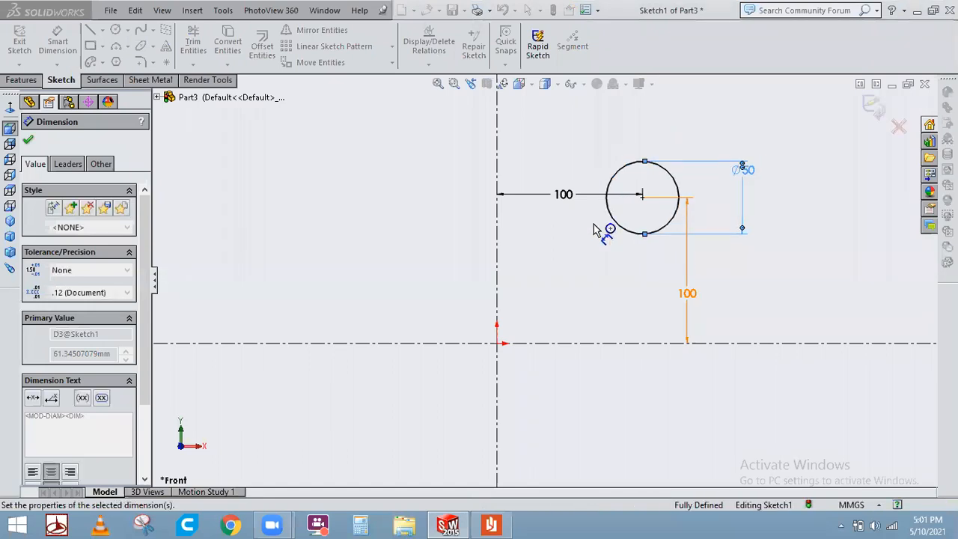
click(342, 172)
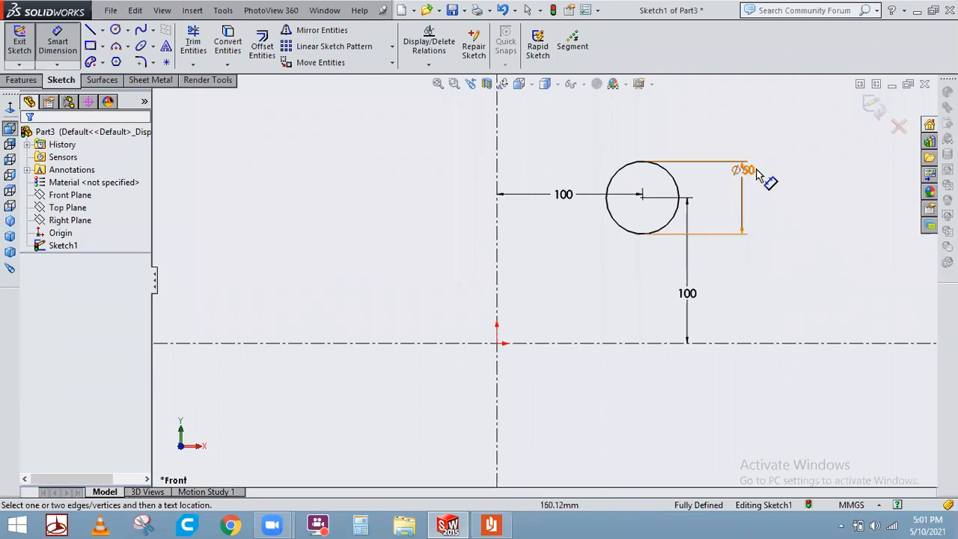
Reposition the diameter dimension to the circle's left side and move the vertical 100 mm dimension closer to the circle.
right_click(796, 179)
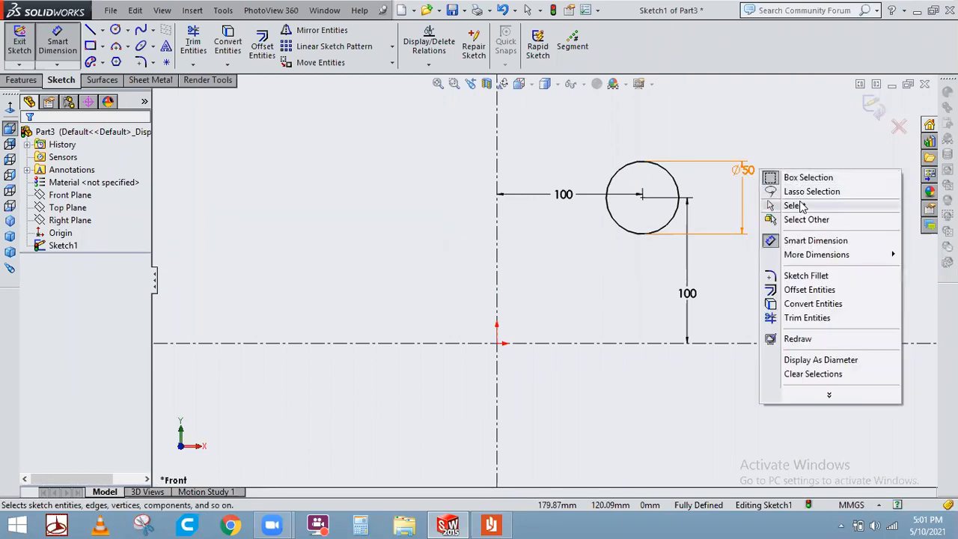
click(793, 205)
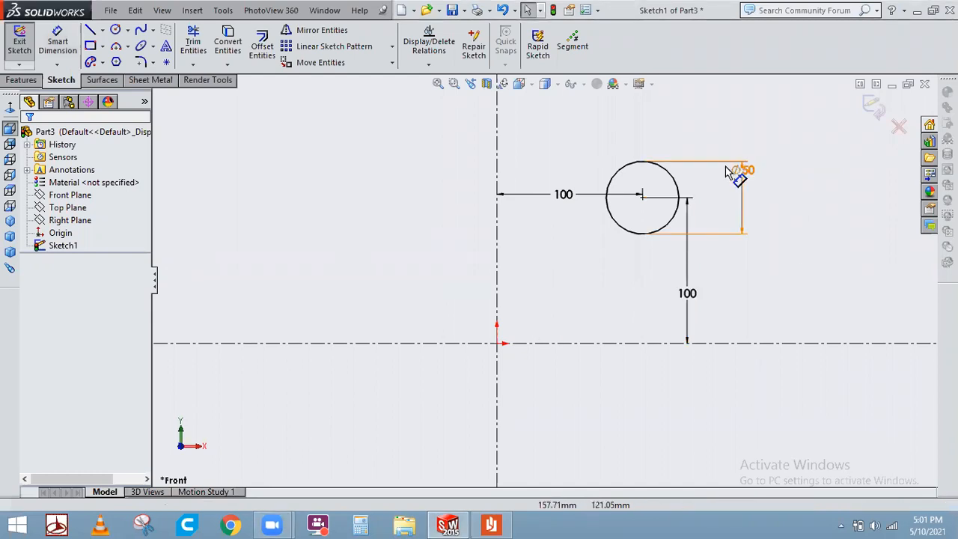
drag(744, 184, 724, 199)
click(806, 197)
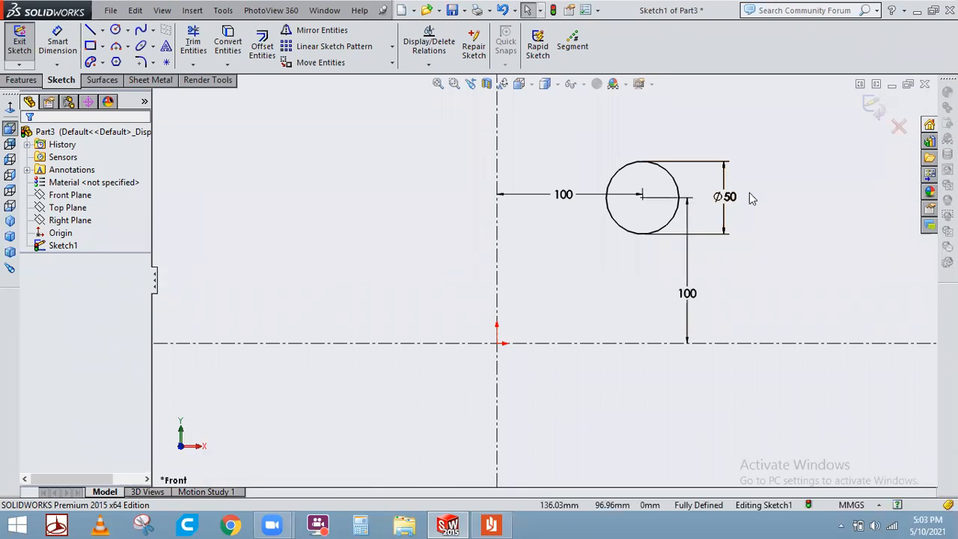
drag(727, 207, 594, 213)
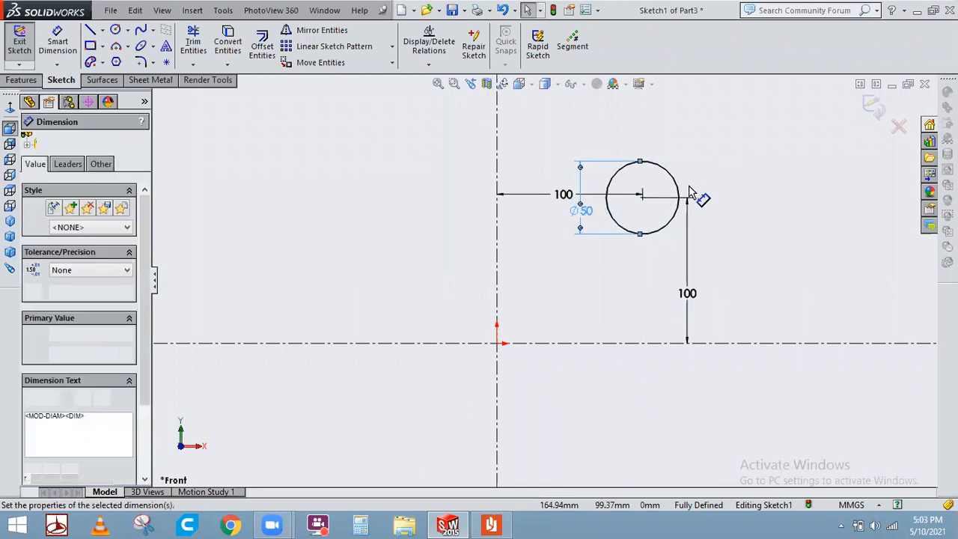
click(28, 141)
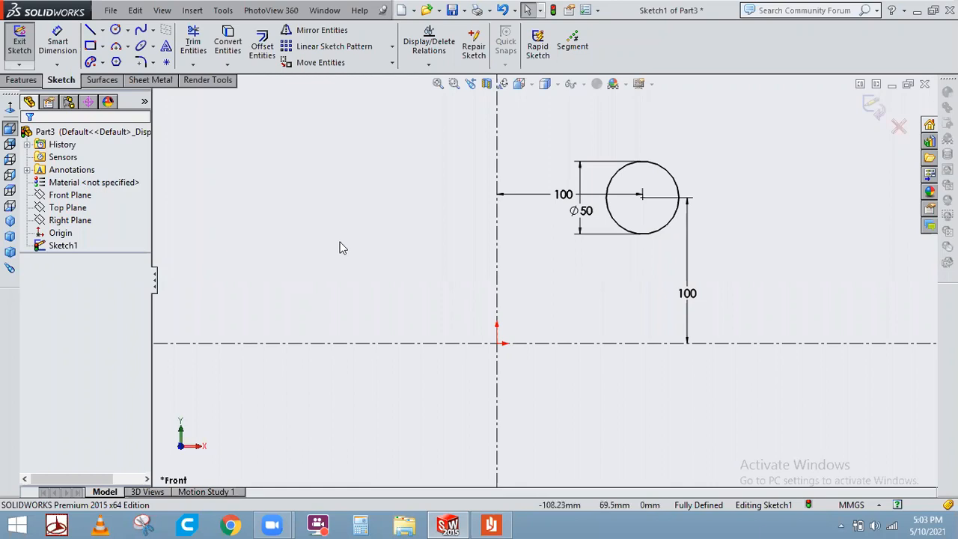
drag(693, 299, 603, 300)
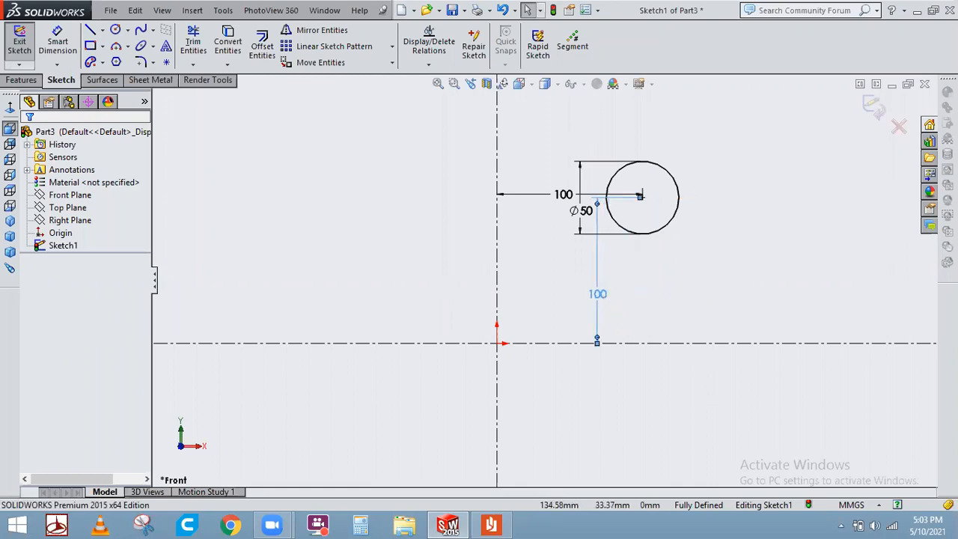
click(657, 281)
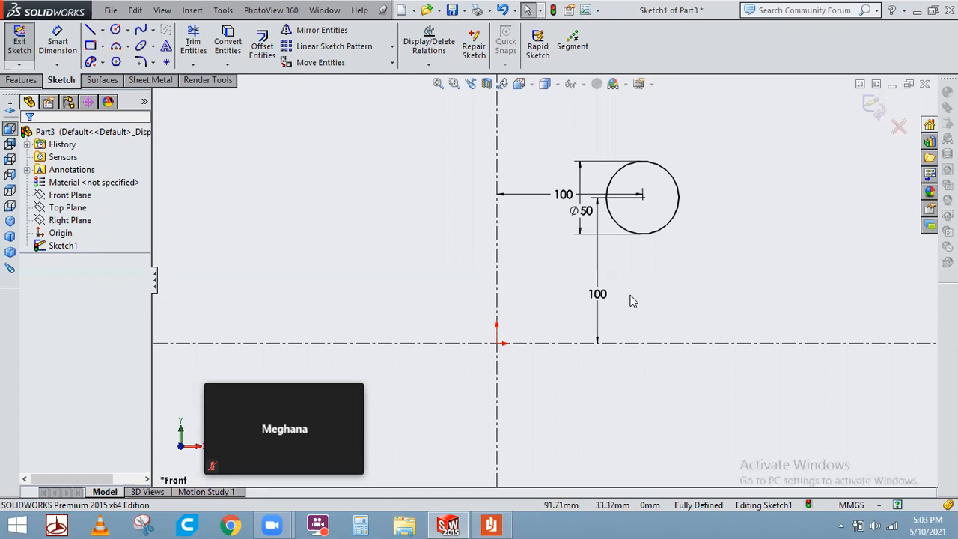
Draw a vertical line about 92.5 mm long to the right of the circle.
click(90, 30)
click(741, 224)
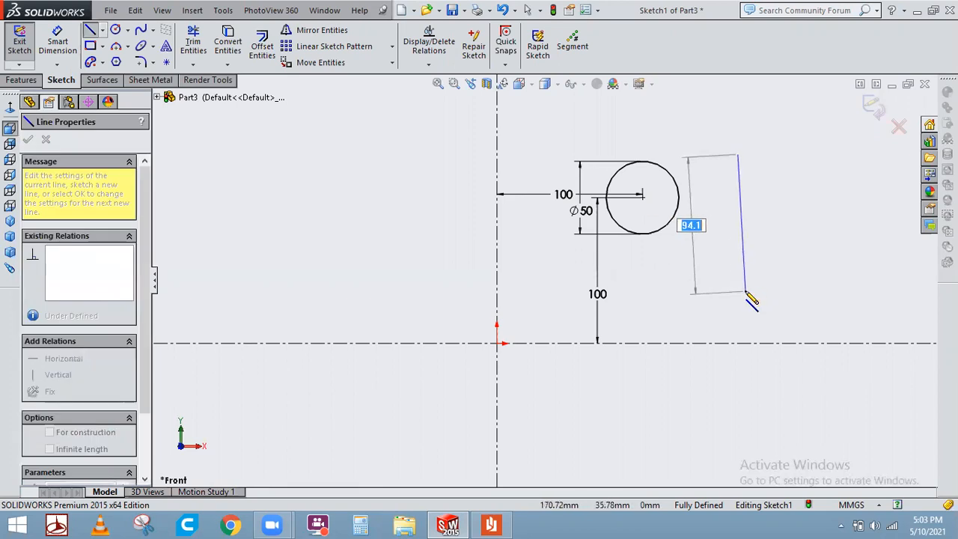
click(741, 289)
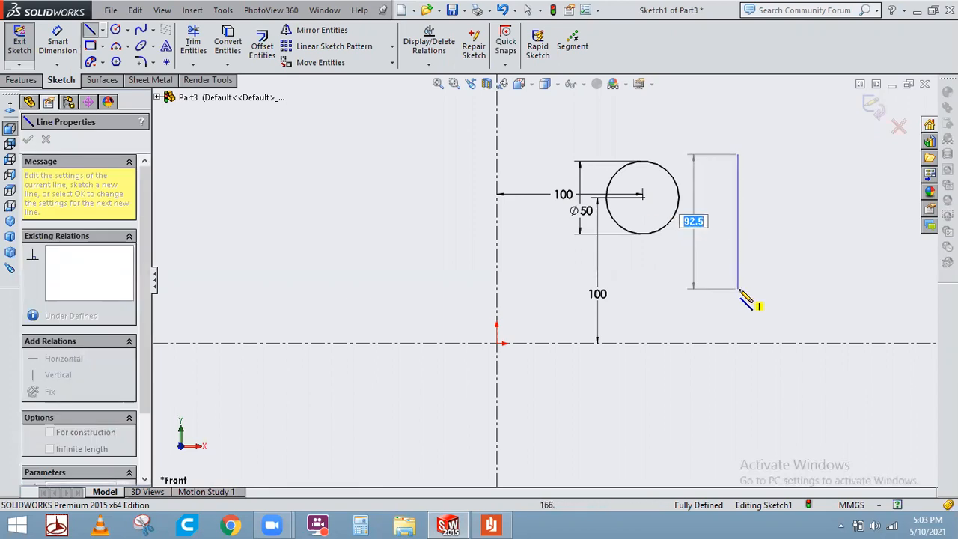
right_click(781, 221)
click(788, 222)
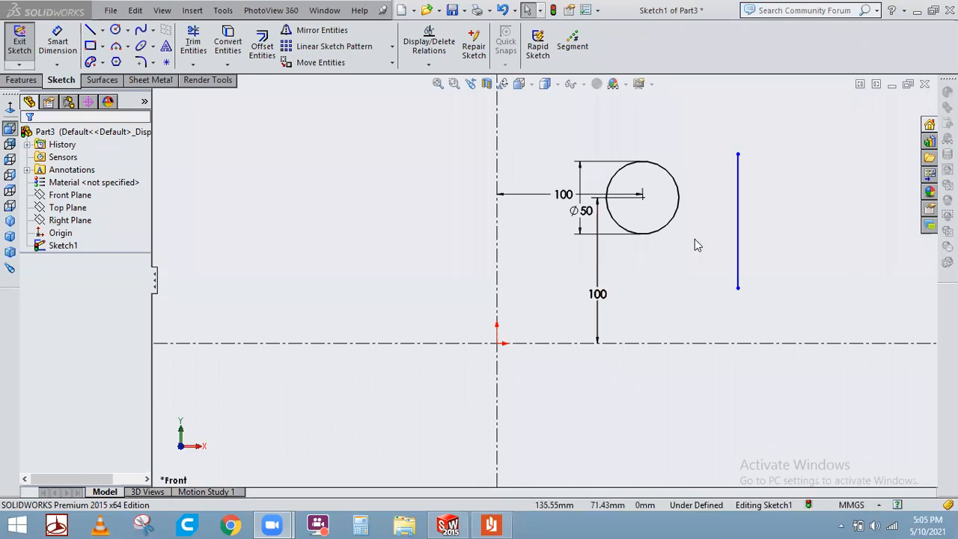
Add a tangent relation between the circle and the vertical line.
click(680, 204)
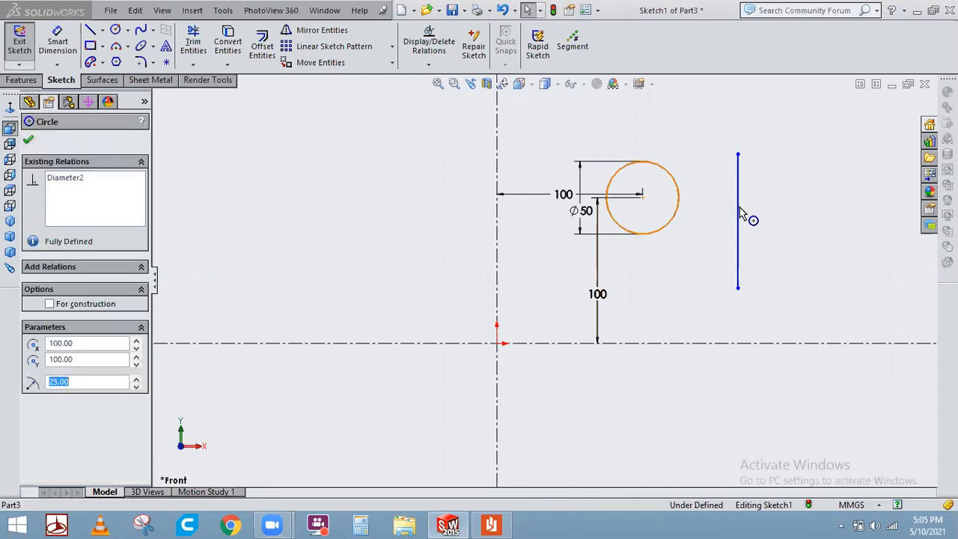
ctrl+click(739, 216)
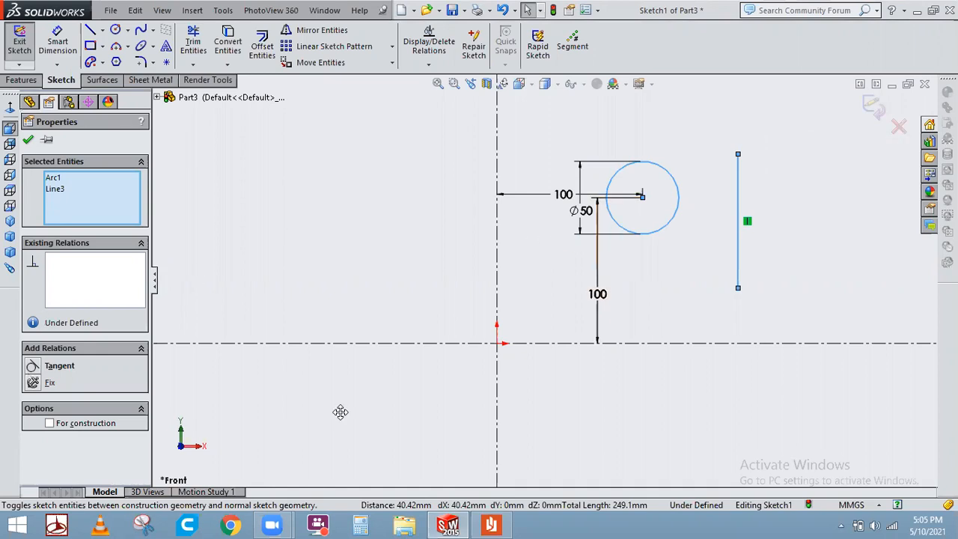
click(68, 372)
click(29, 139)
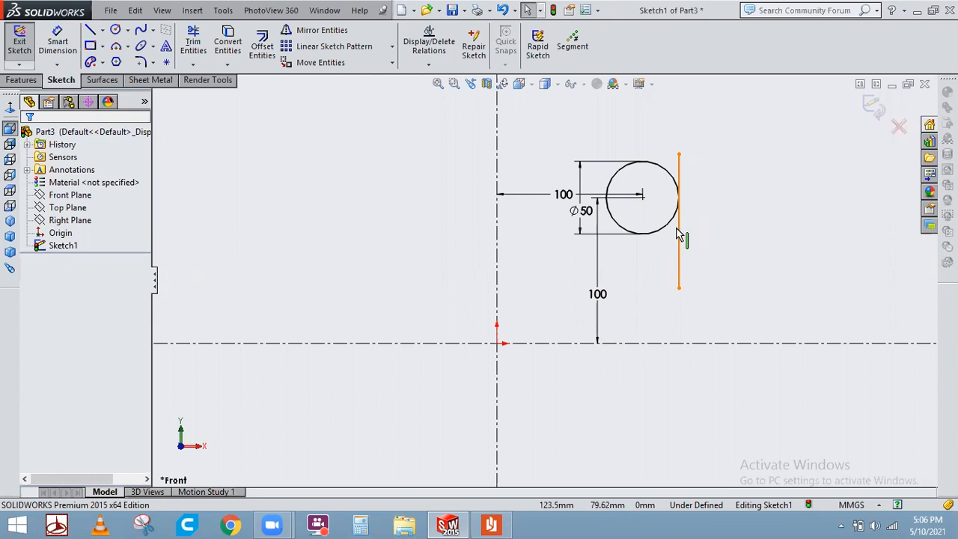
Undo the tangent relation and delete the vertical line.
key(ctrl+z)
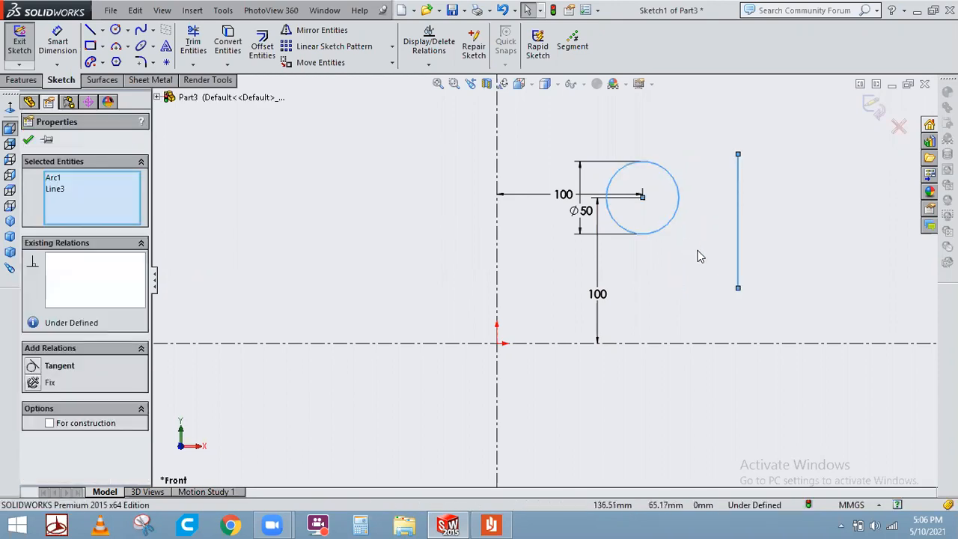
click(723, 278)
click(738, 268)
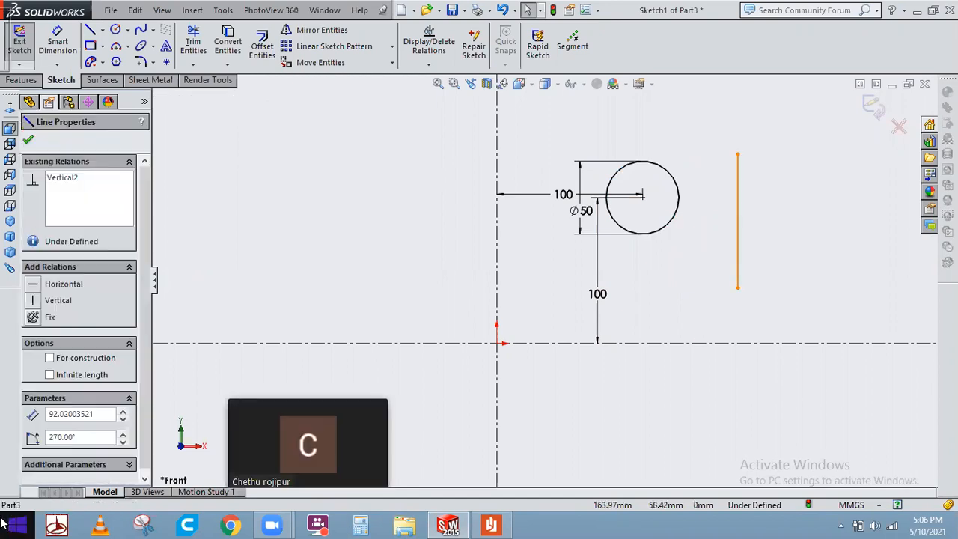
key(Delete)
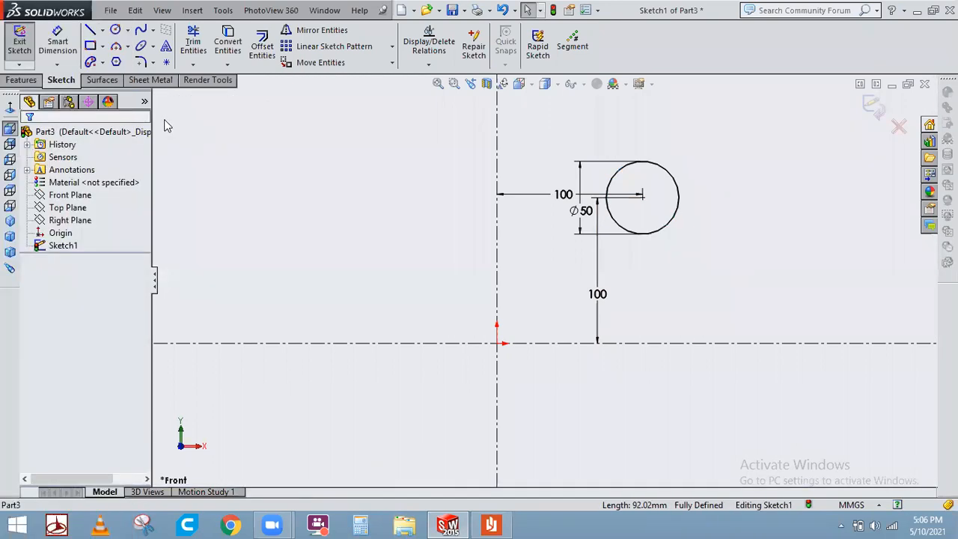
Draw a horizontal line about 87 mm long to the right of the circle, near the centre's height.
click(89, 34)
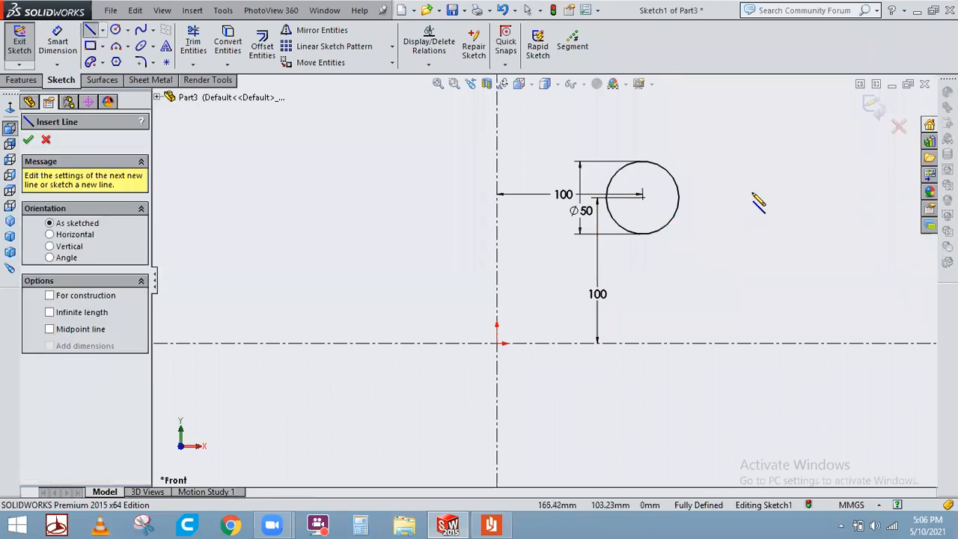
click(737, 193)
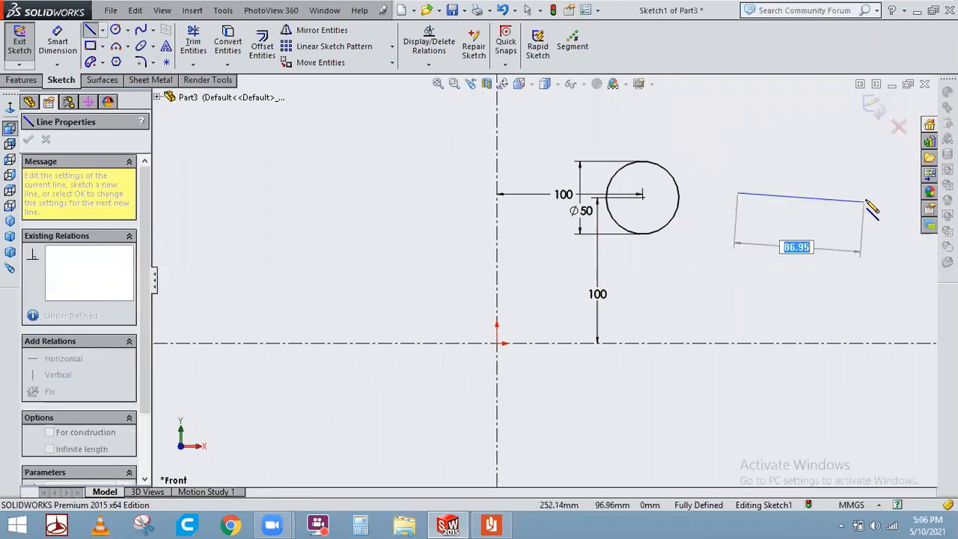
click(865, 193)
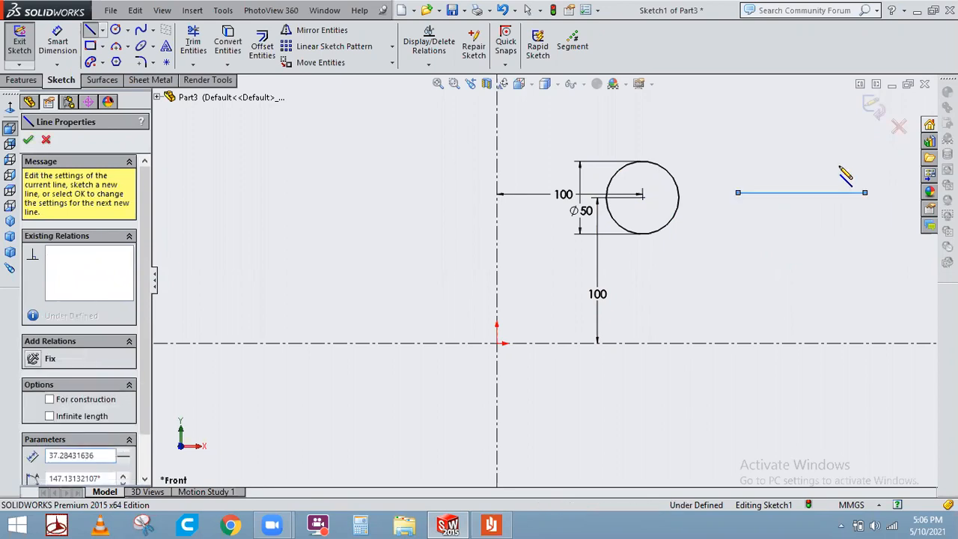
right_click(841, 173)
right_click(855, 172)
click(850, 183)
key(Escape)
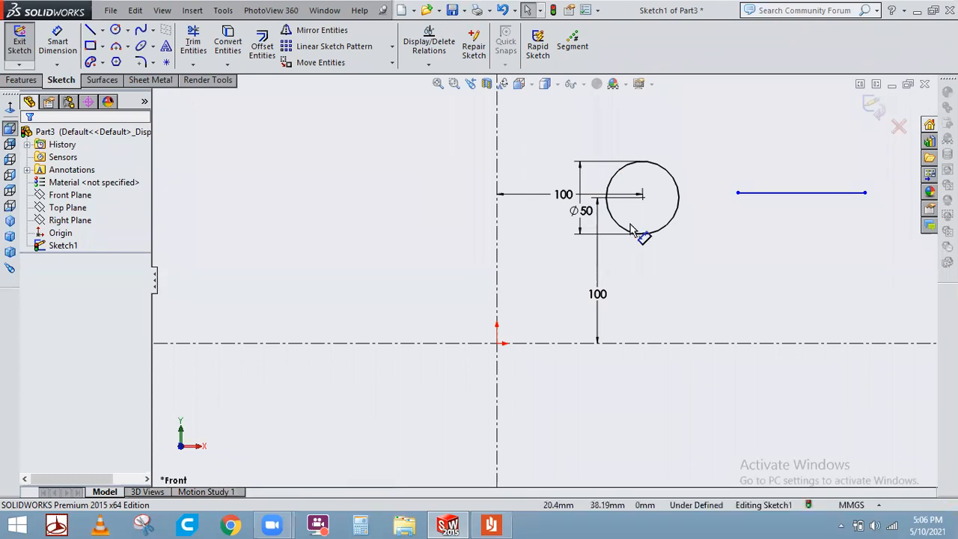
Merge the horizontal line's left endpoint with the circle's centre point.
click(642, 197)
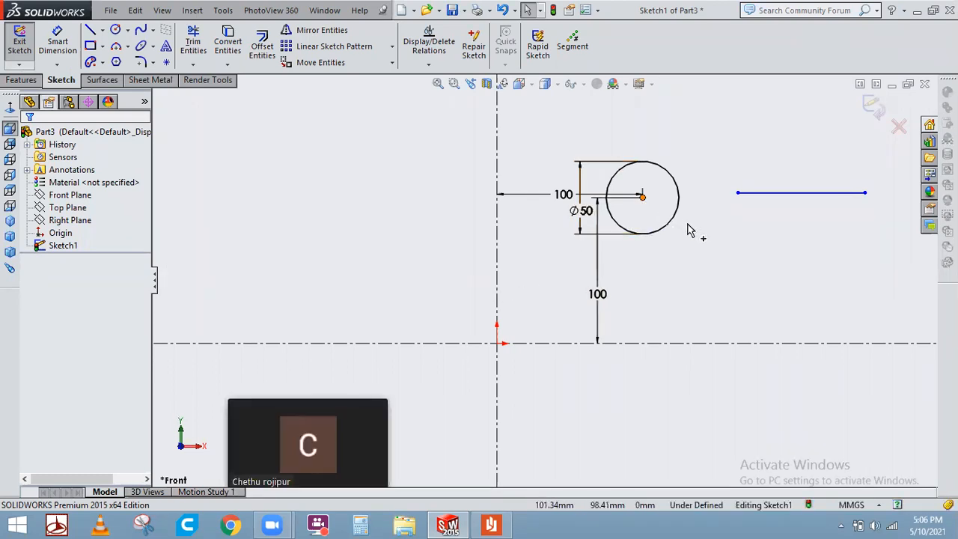
ctrl+click(737, 194)
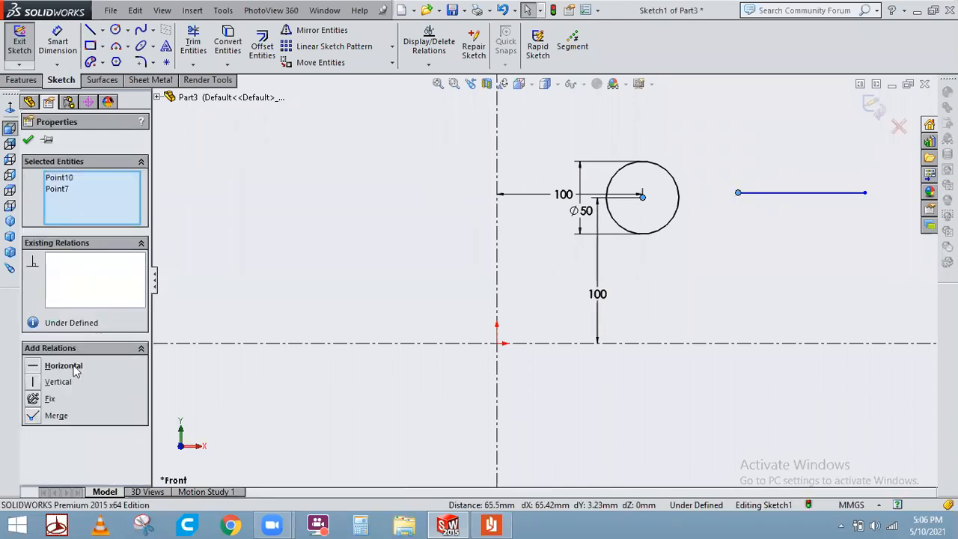
click(56, 415)
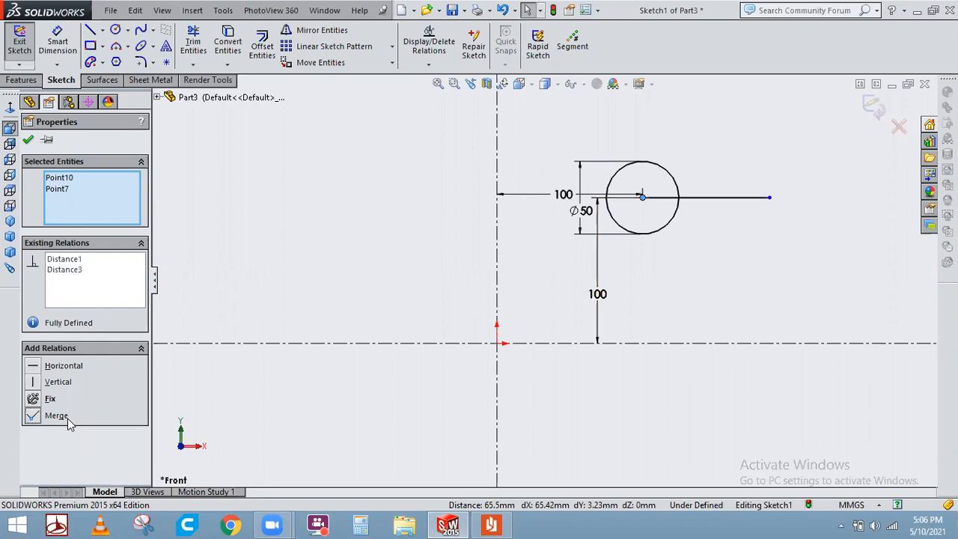
click(756, 269)
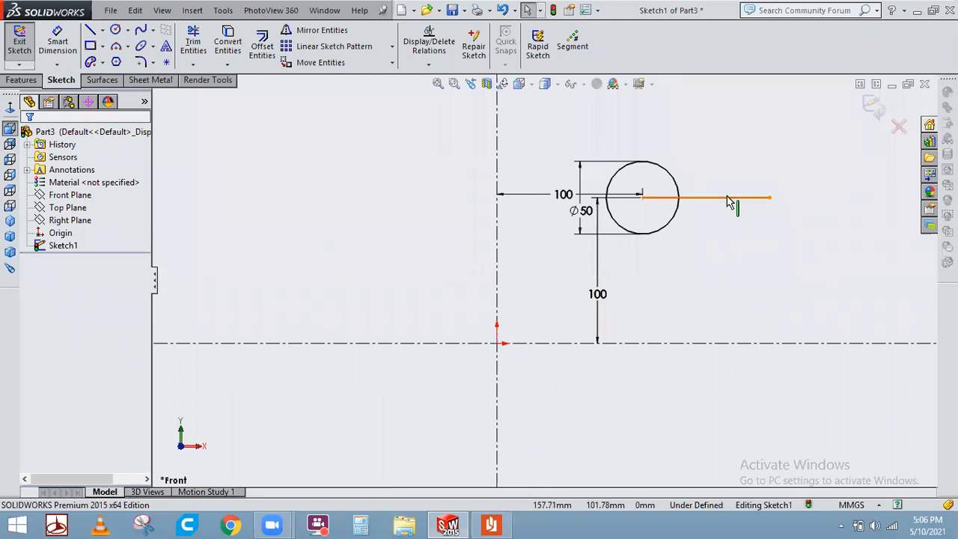
Drag the horizontal line away from the circle and delete it.
drag(728, 202, 823, 197)
click(766, 251)
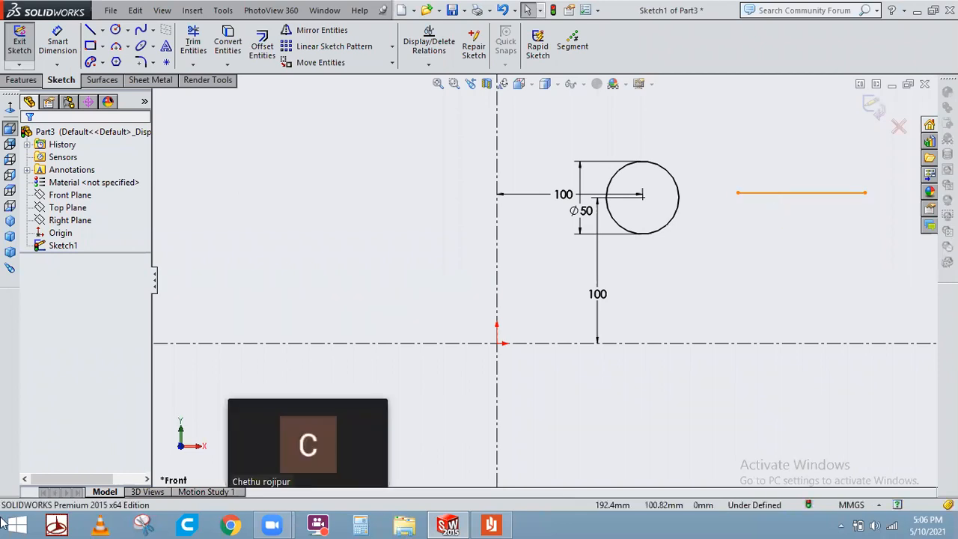
click(778, 196)
key(Delete)
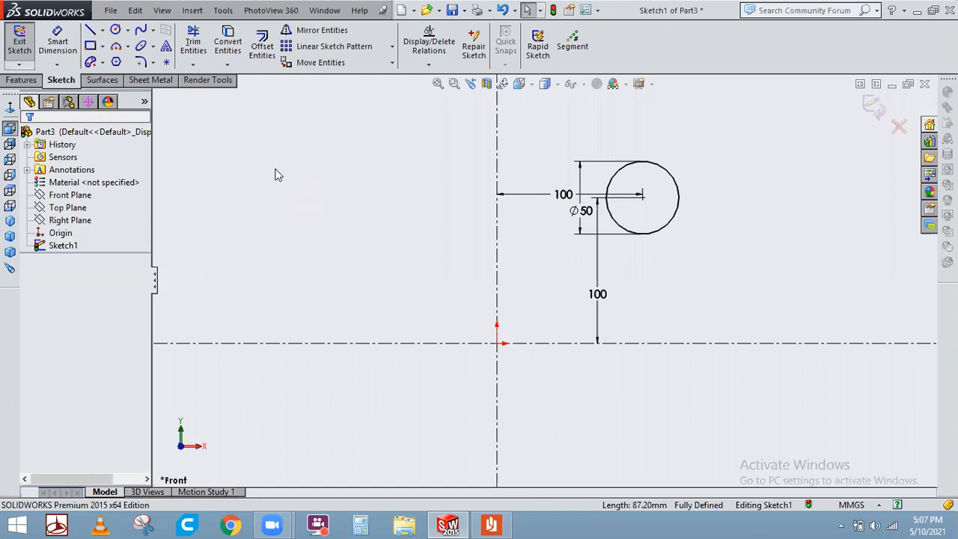
Draw an inclined line about 72 mm long, leaning right, to the left of the vertical centreline.
key(l)
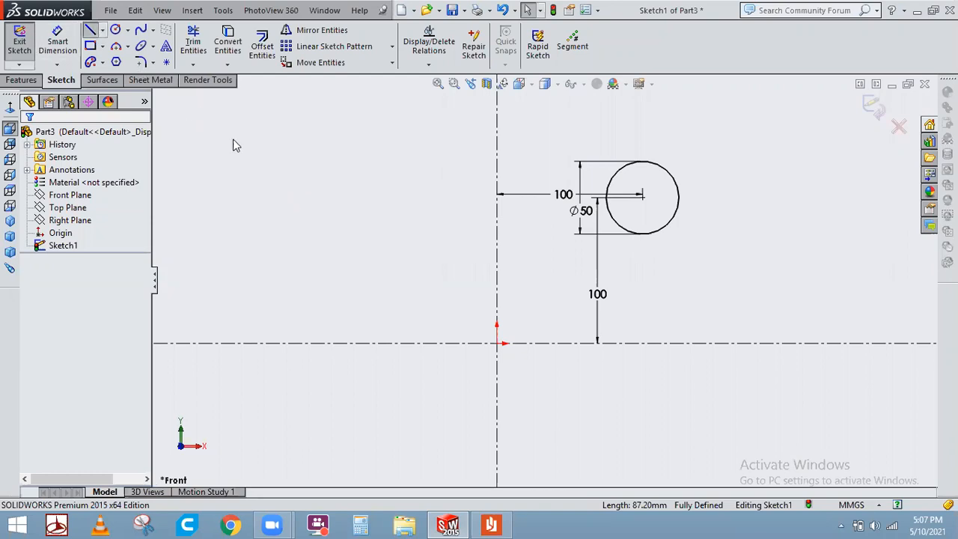
click(285, 146)
click(251, 261)
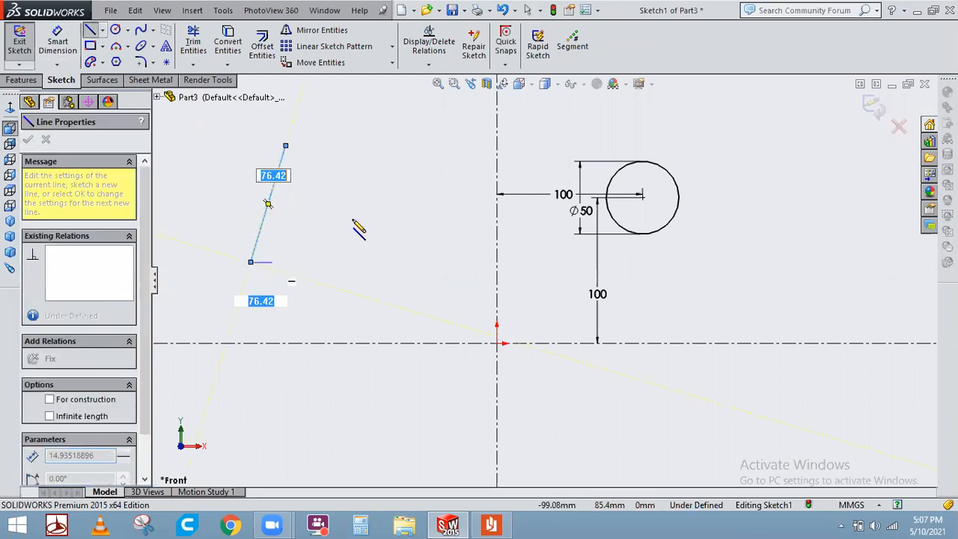
key(space)
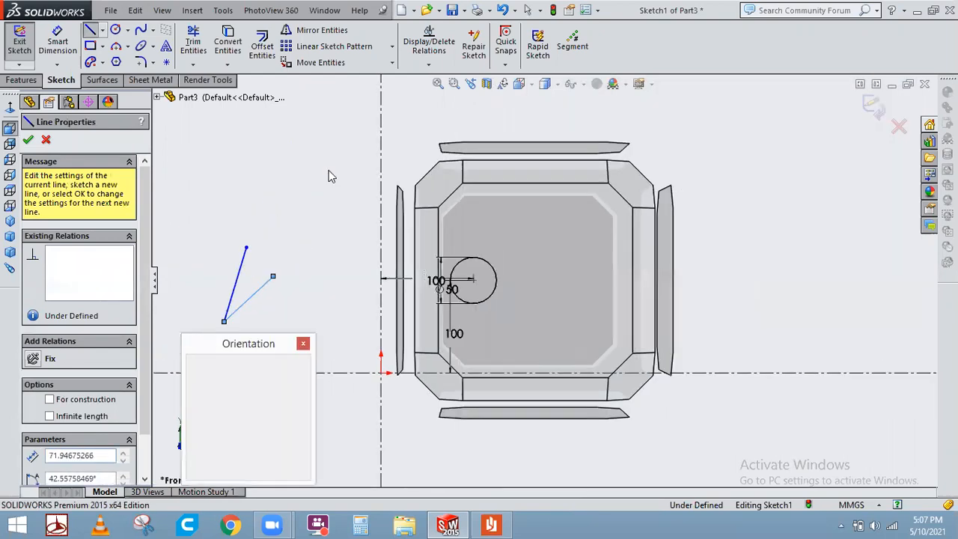
key(Escape)
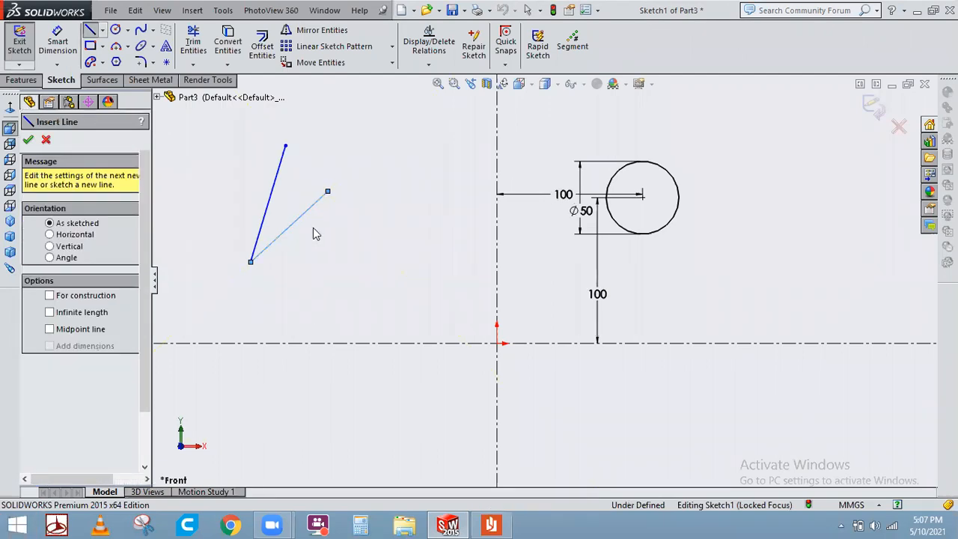
key(Escape)
click(297, 219)
key(Delete)
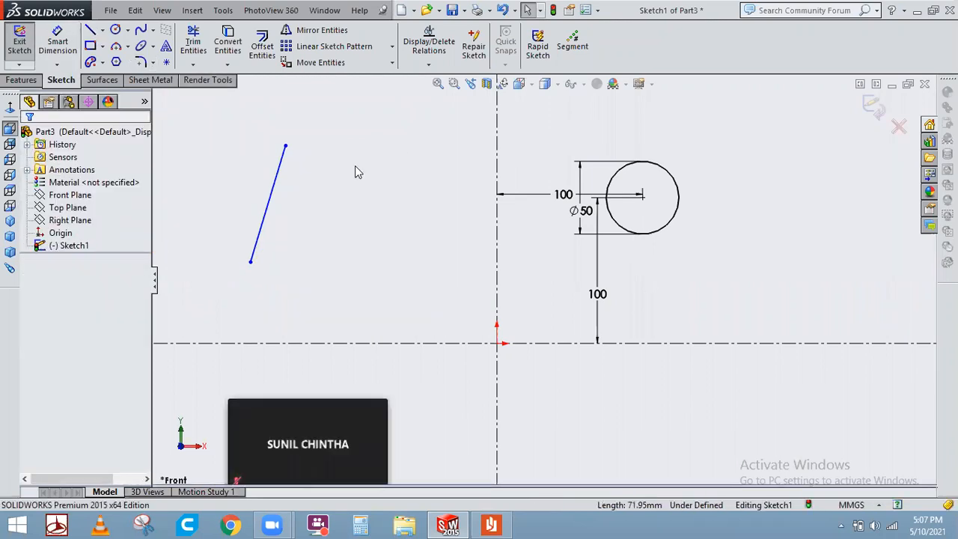
Draw a second inclined line about 79 mm long, leaning the opposite way, right of the first line.
key(l)
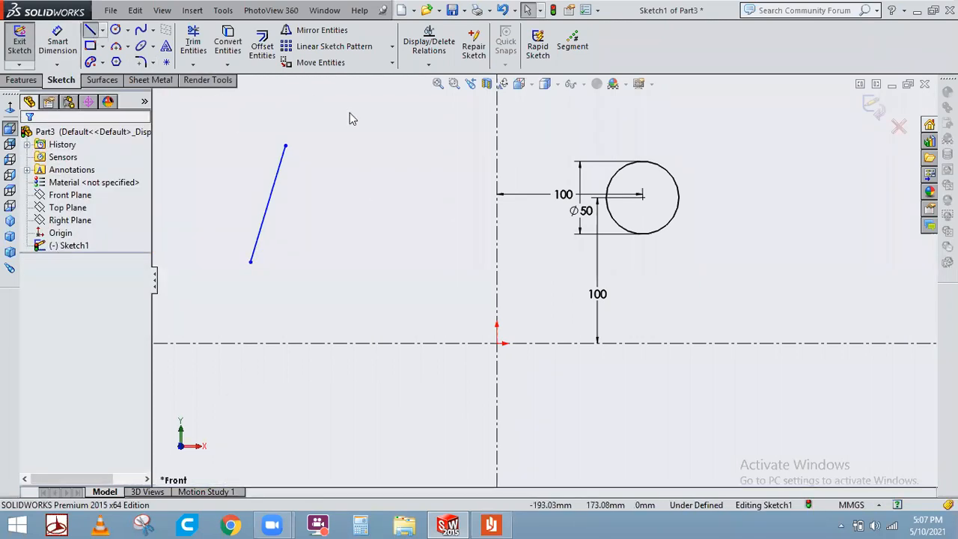
click(350, 166)
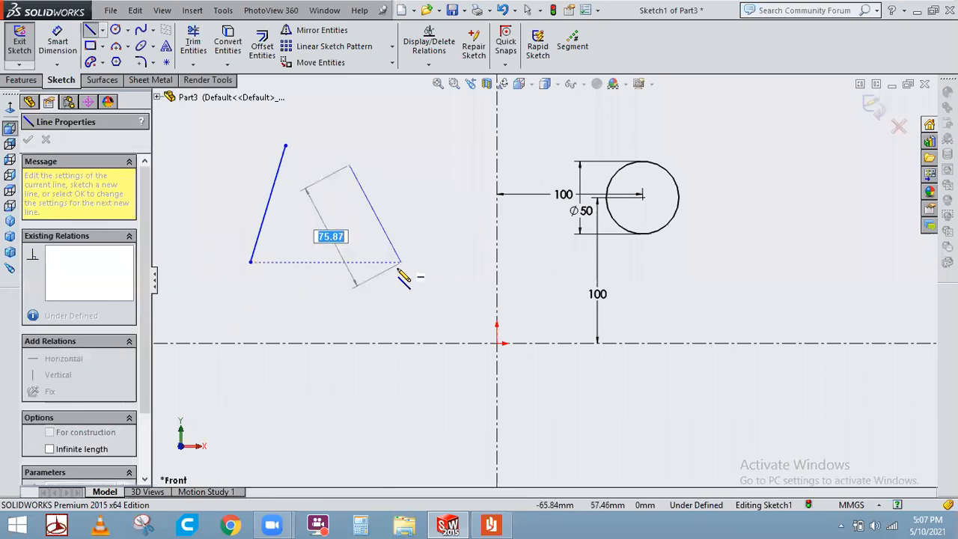
click(370, 276)
right_click(385, 203)
click(428, 213)
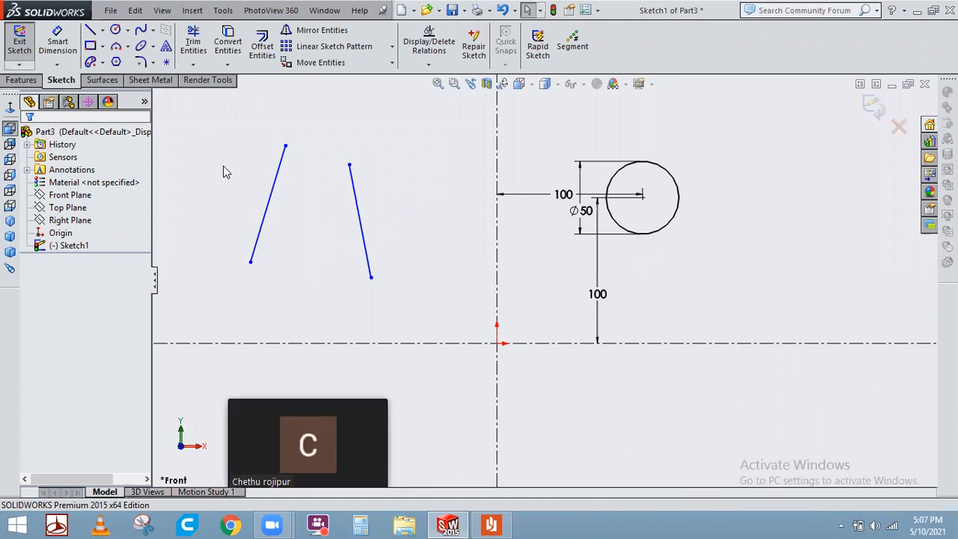
Select both inclined lines and add a horizontal relation to them.
click(262, 216)
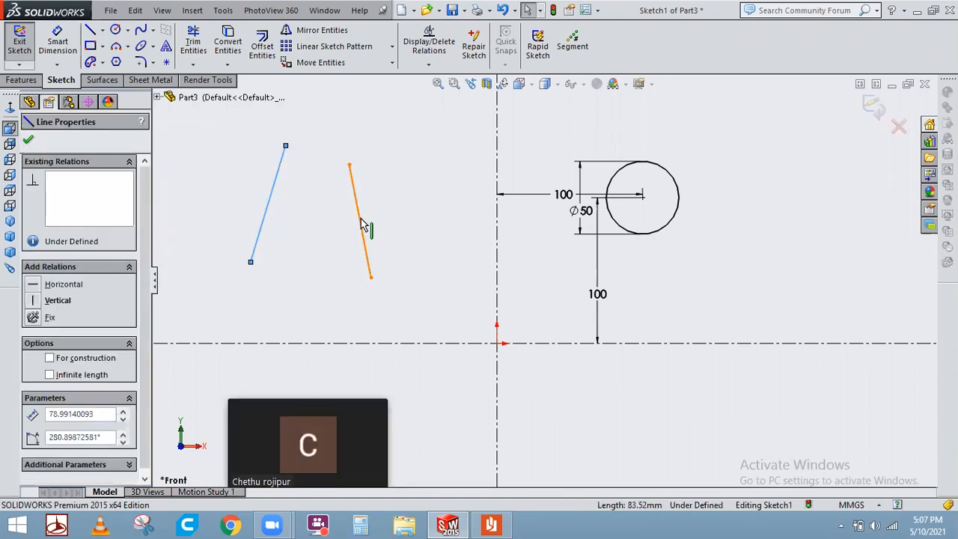
ctrl+click(362, 223)
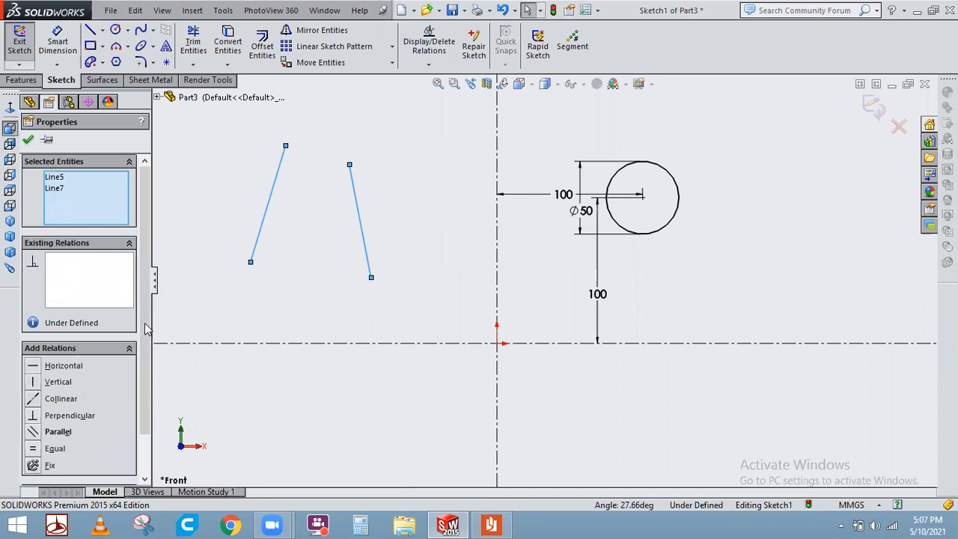
scroll(146, 348, down, 2)
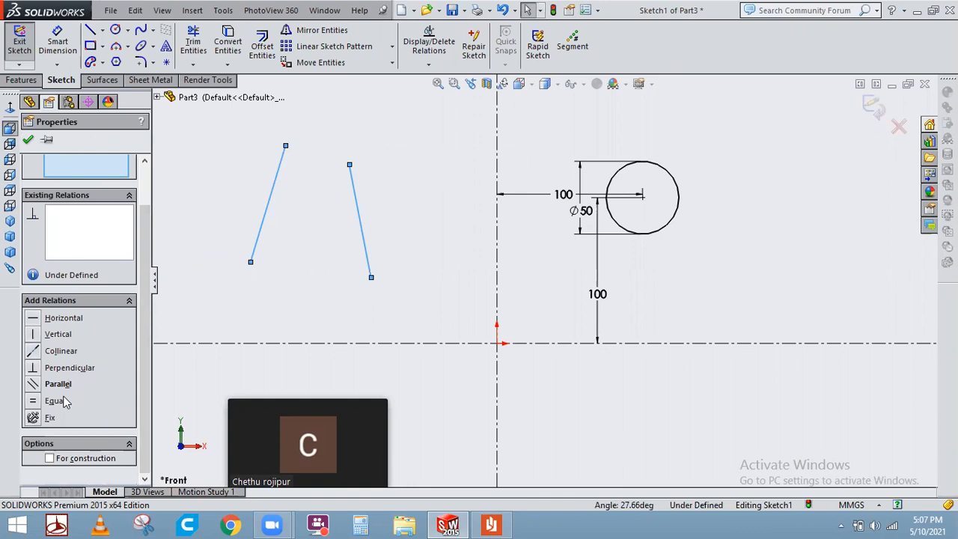
click(63, 318)
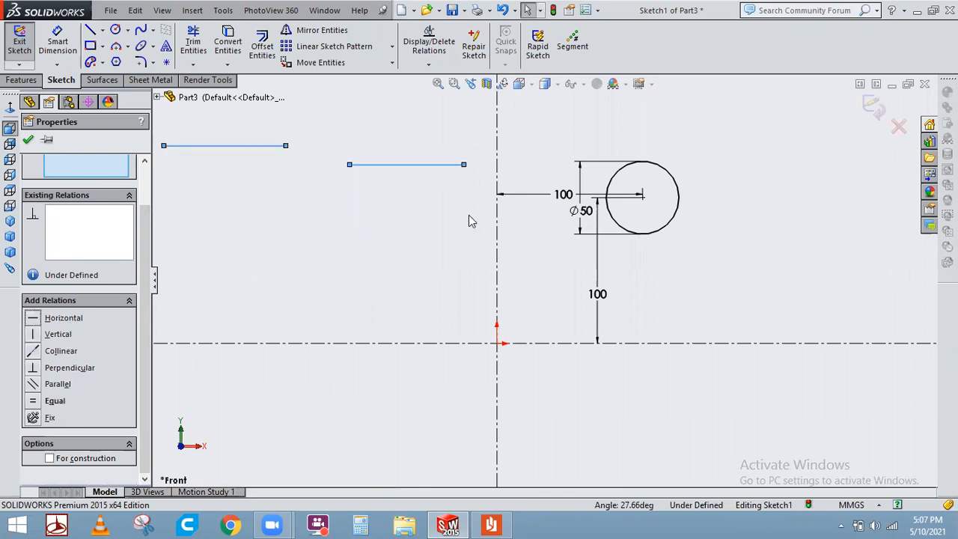
Try adding a vertical relation to the two horizontal lines and undo it.
click(71, 334)
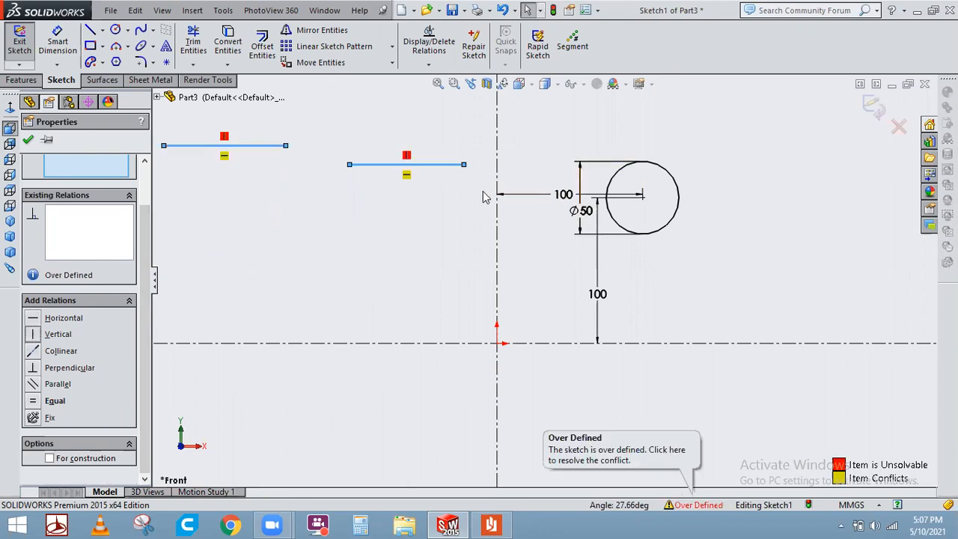
click(317, 183)
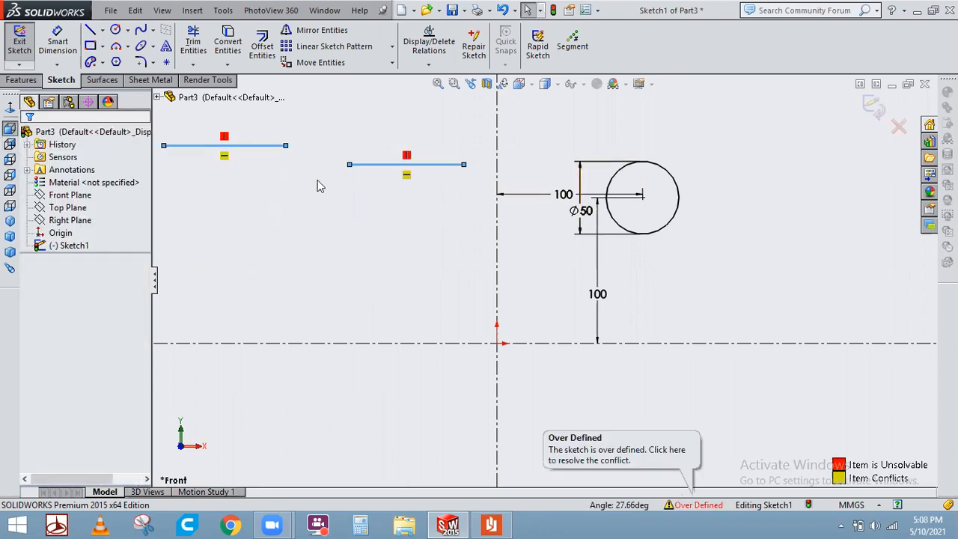
key(ctrl+z)
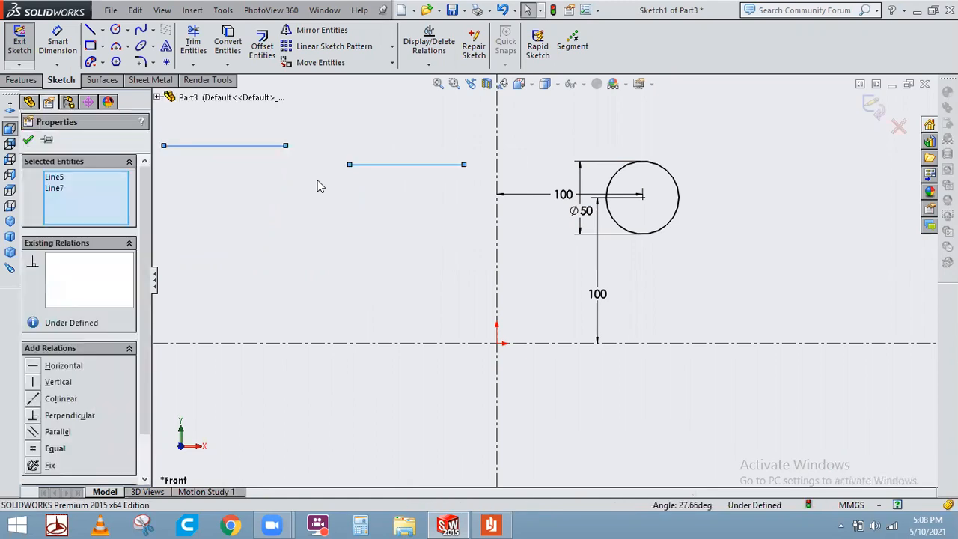
Try the vertical relation on both lines again, confirm it, and undo both added relations.
click(60, 382)
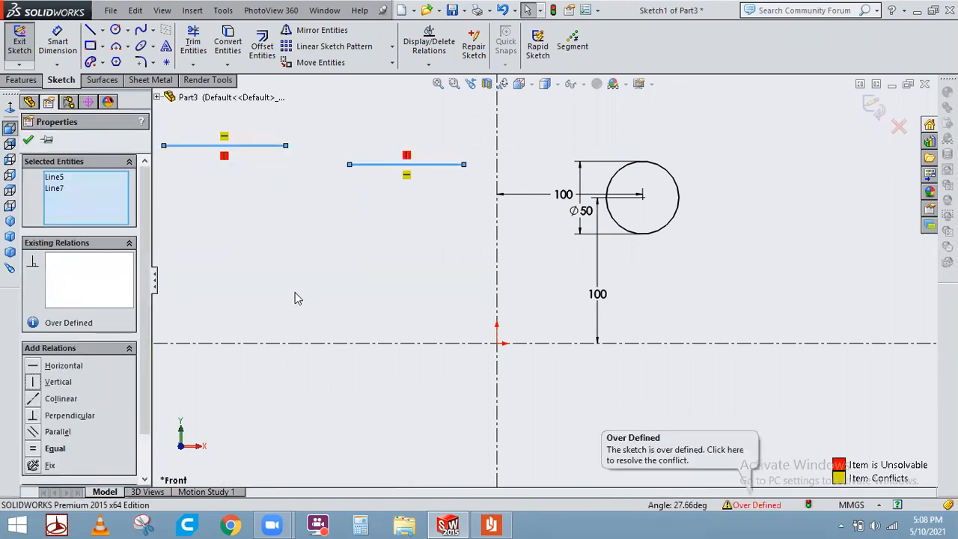
key(f)
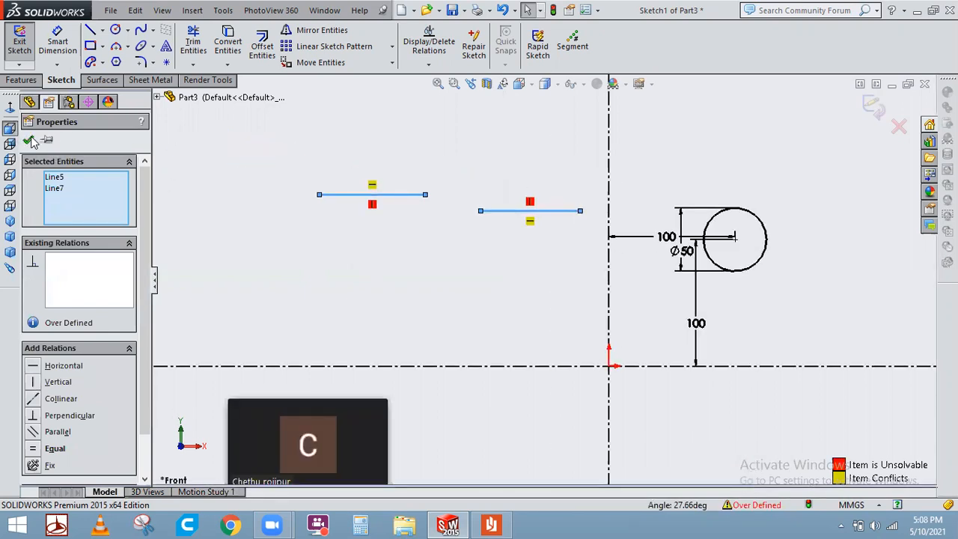
click(29, 141)
key(ctrl+z)
key(ctrl+z)
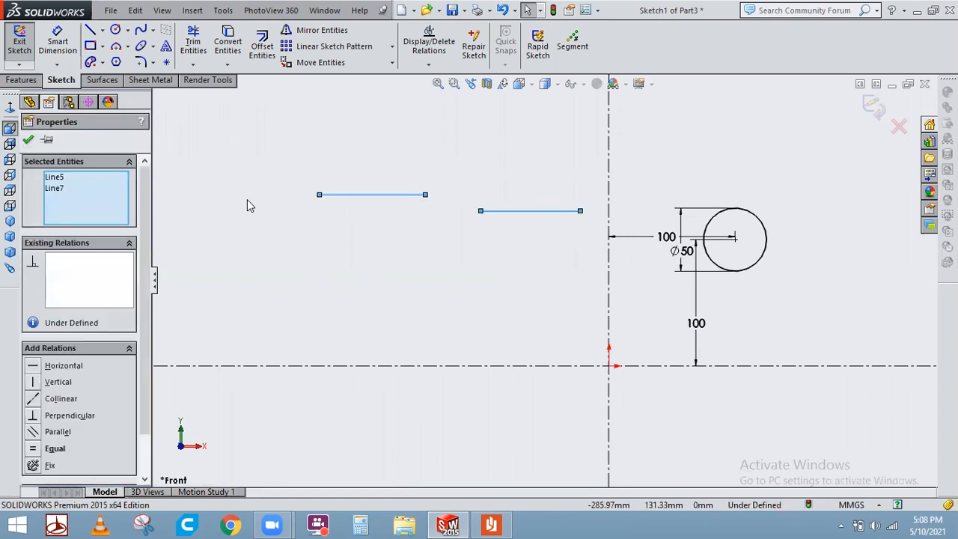
Try vertical and then collinear relations between the two lines, undoing each one.
click(50, 384)
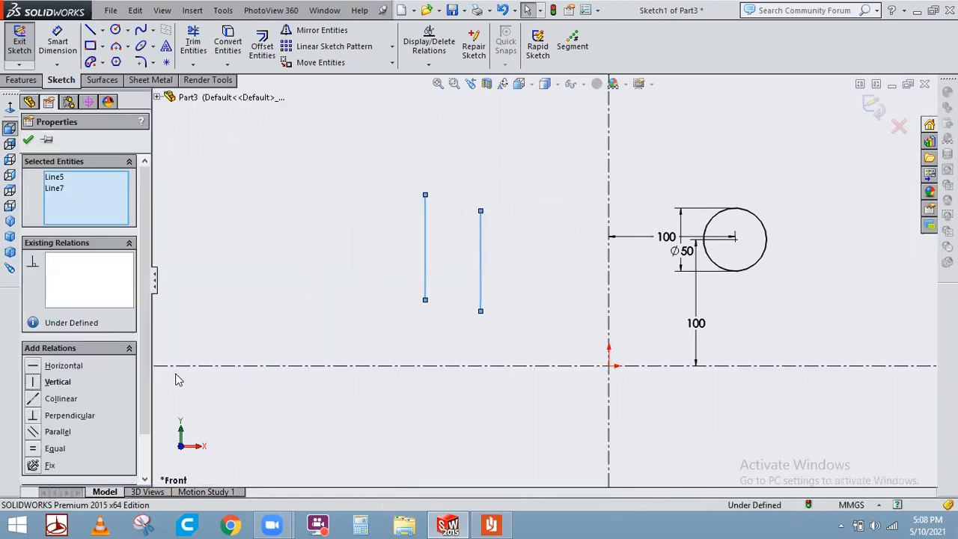
key(ctrl+z)
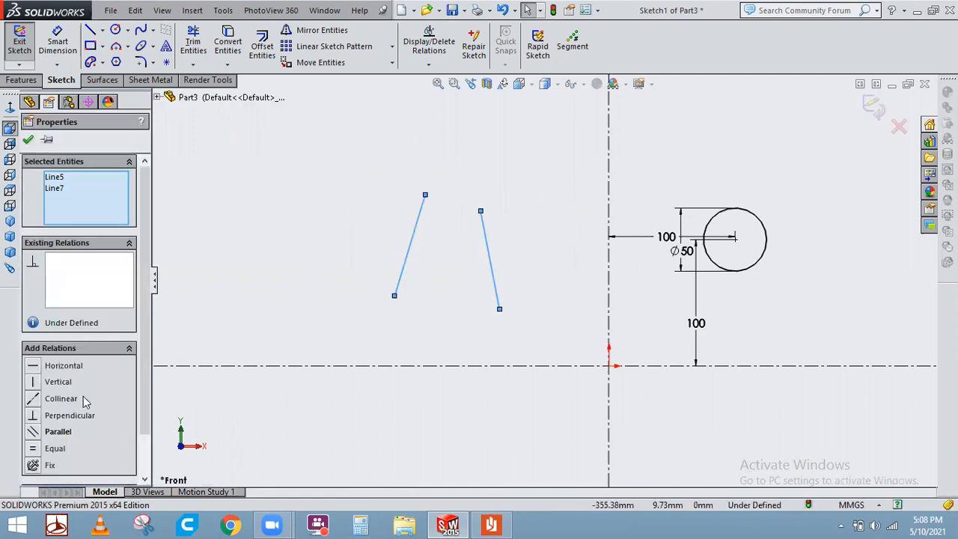
click(75, 398)
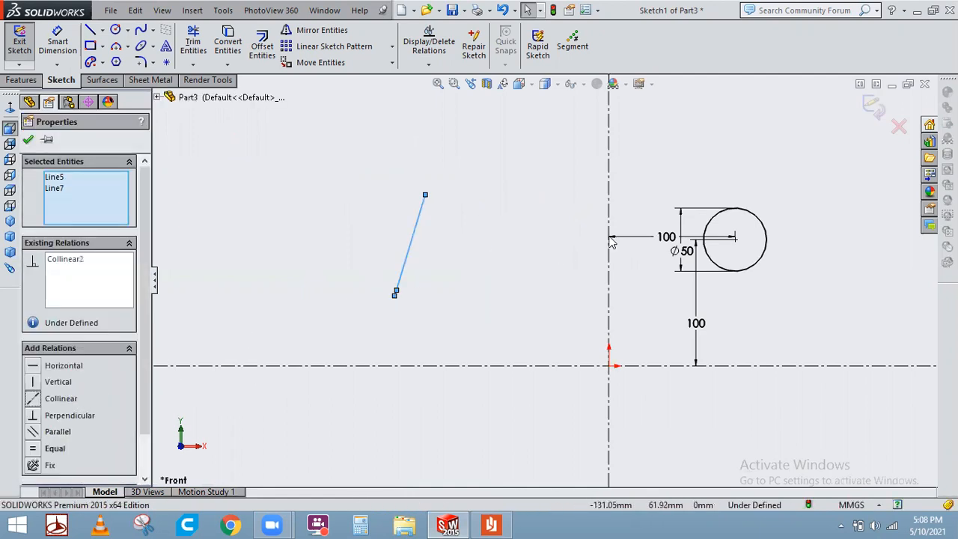
click(558, 248)
key(ctrl+z)
Try a perpendicular relation between the two lines, undo it, and try a parallel relation.
click(69, 418)
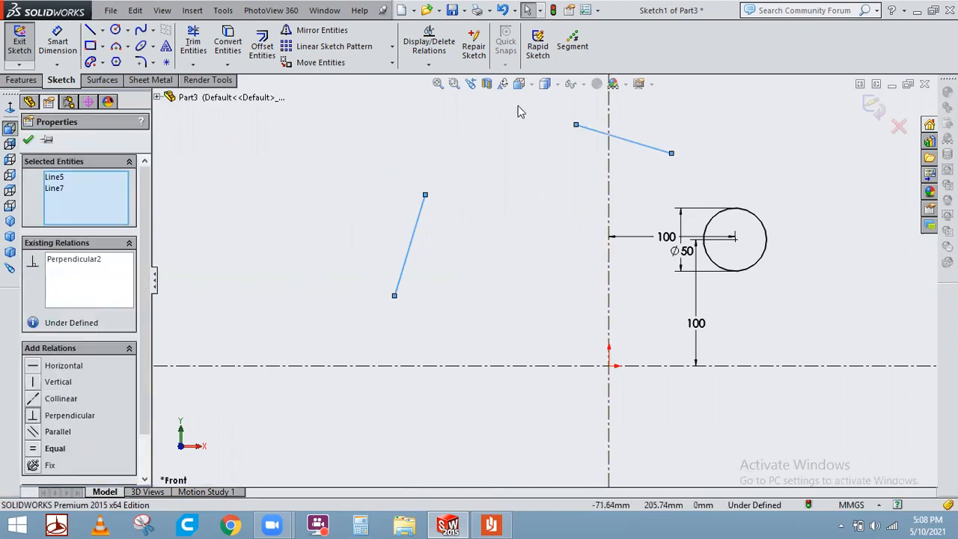
key(ctrl+z)
click(60, 433)
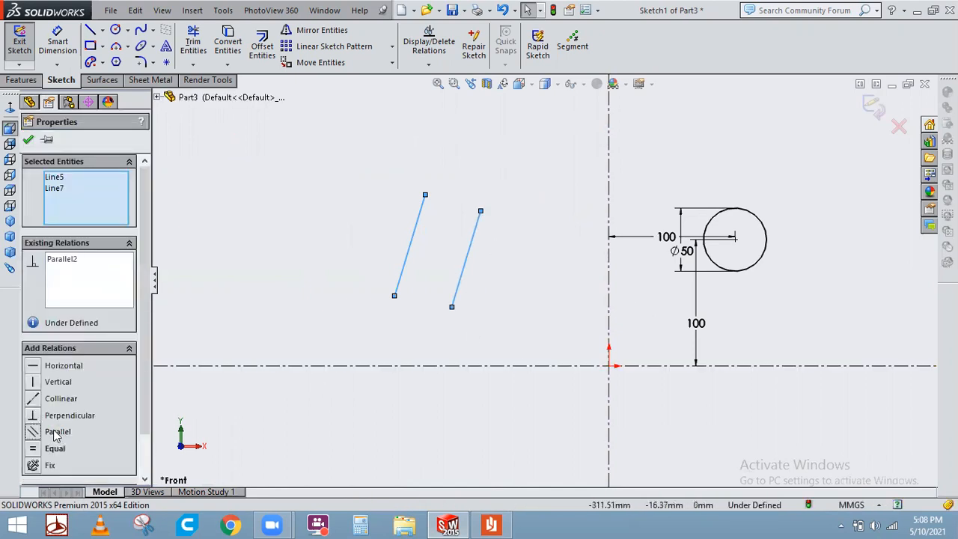
click(422, 403)
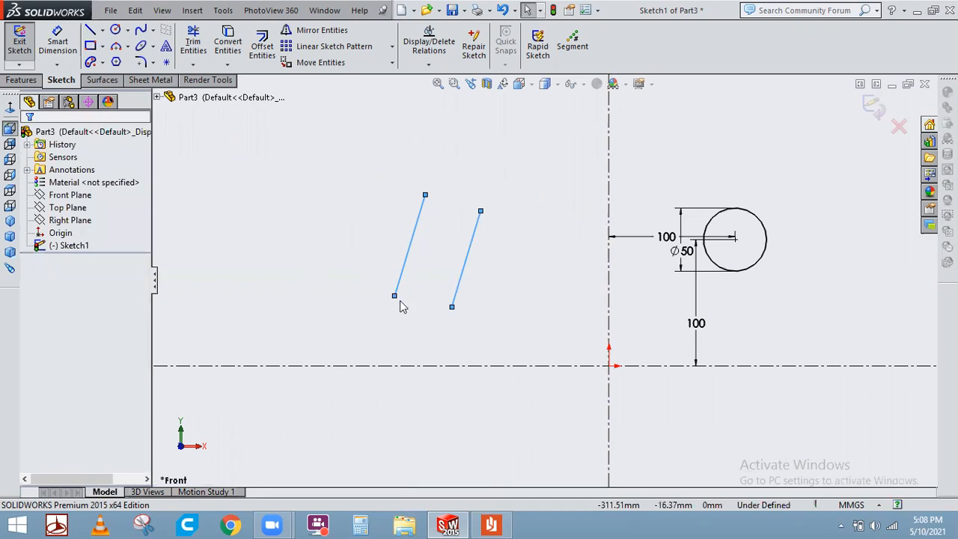
Shorten the left line to about 23 mm and add an equal length relation between both lines.
drag(396, 293, 420, 228)
click(441, 217)
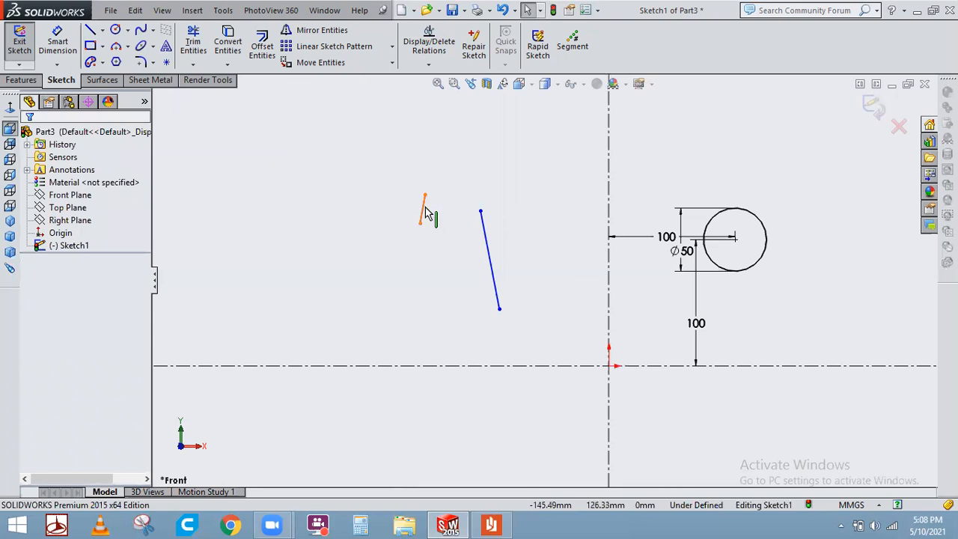
click(490, 252)
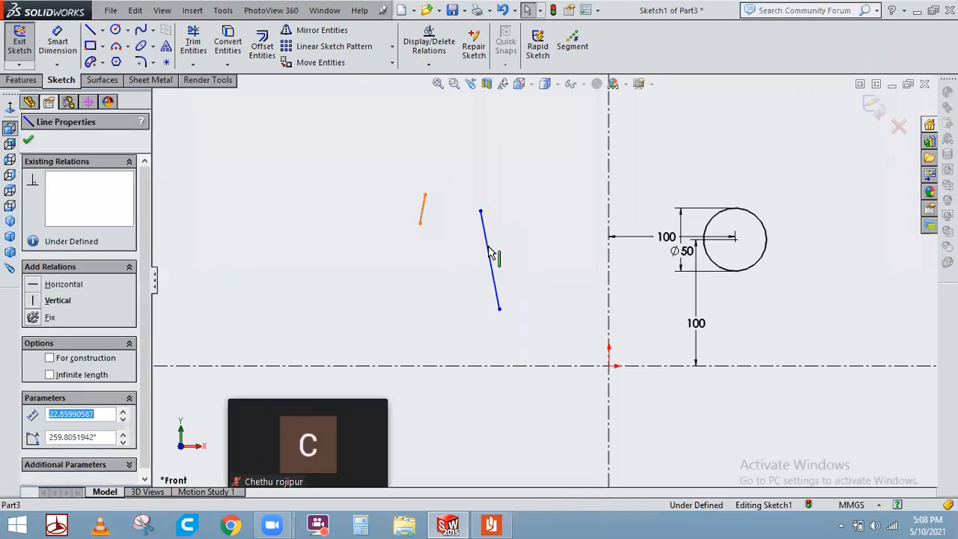
ctrl+click(487, 247)
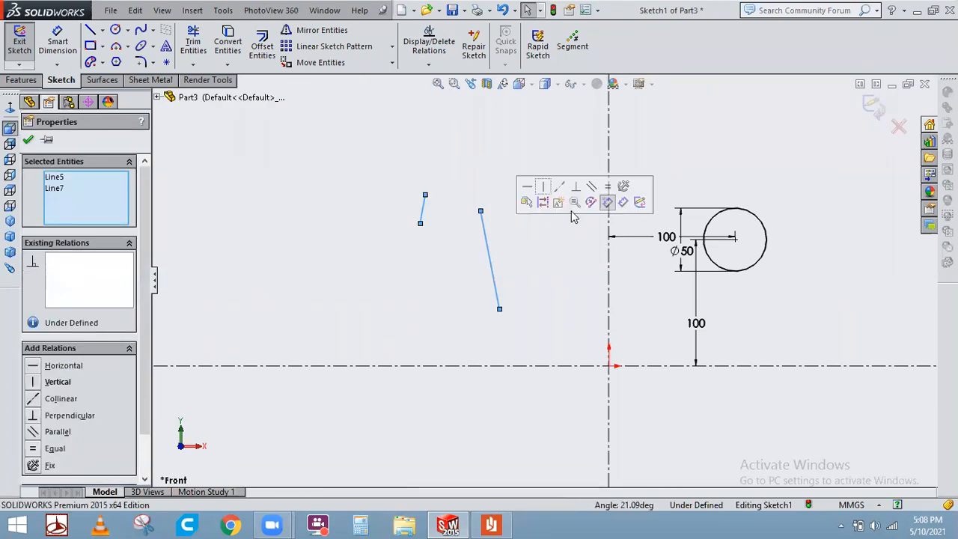
click(606, 187)
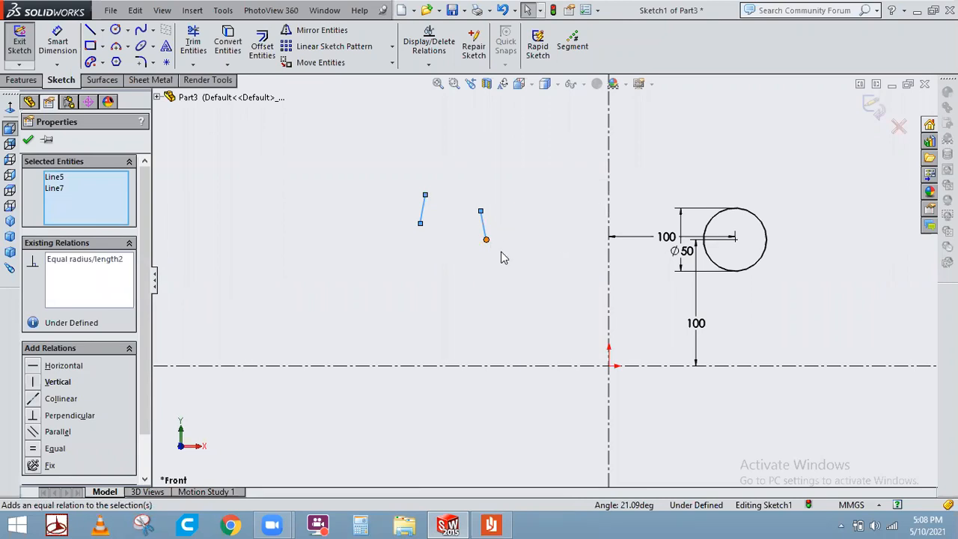
click(398, 188)
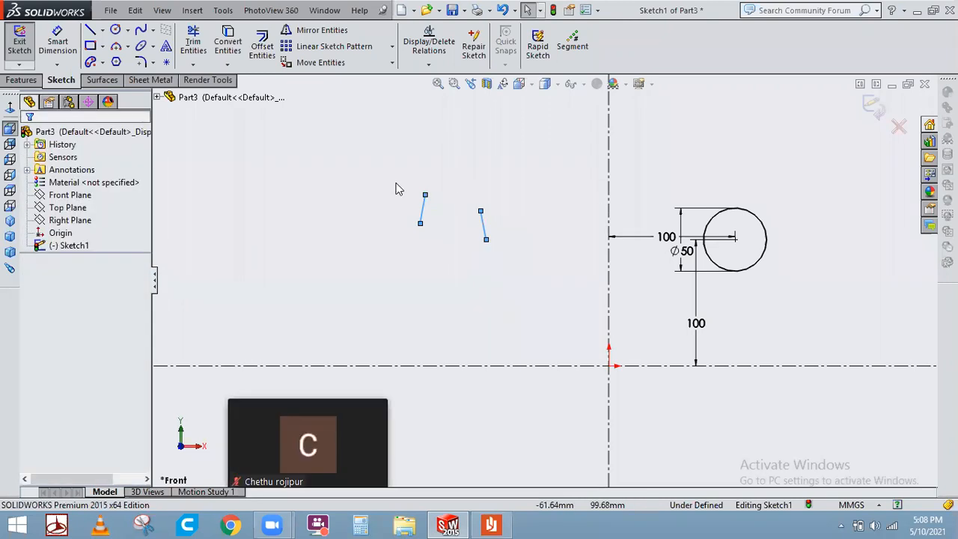
Select the two sloped lines and delete them.
key(ctrl+a)
click(444, 269)
drag(522, 274, 370, 167)
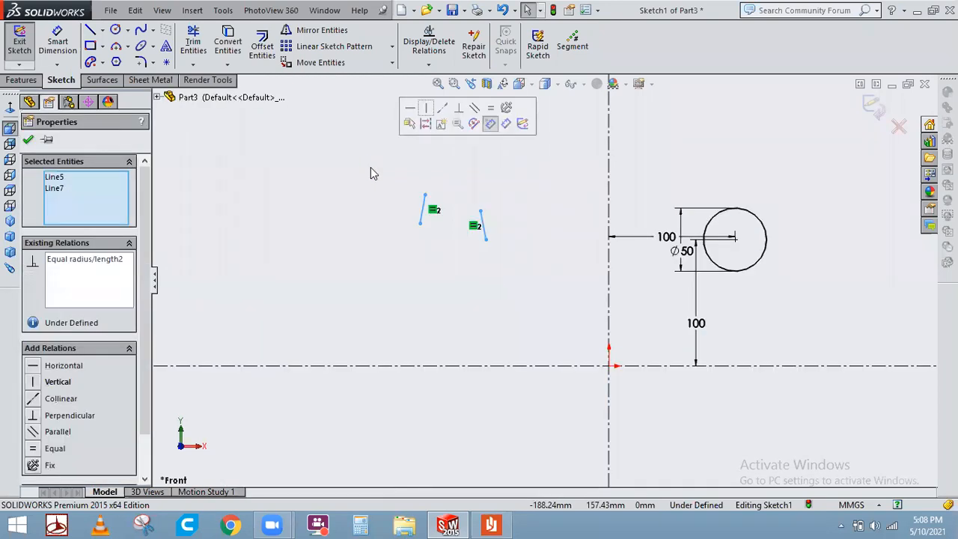
key(Delete)
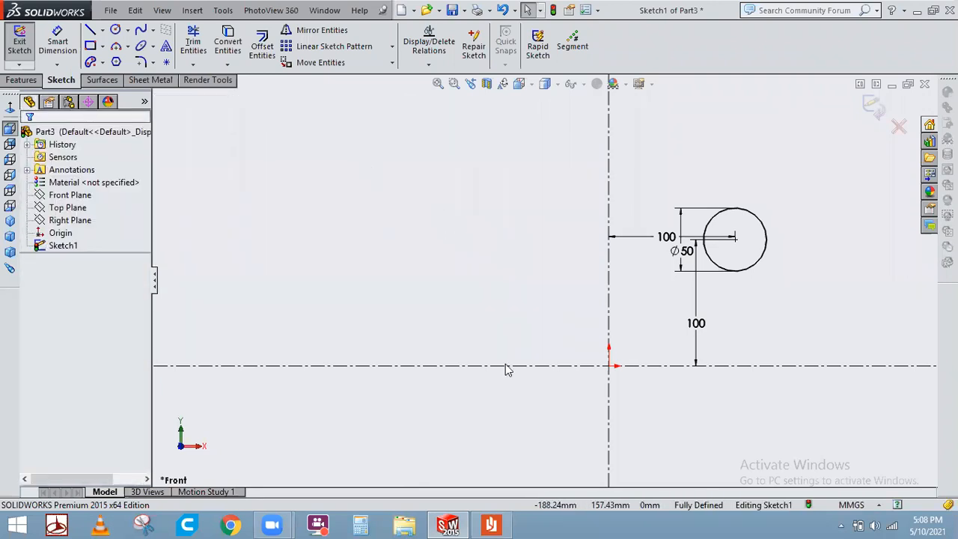
Delete the 50 mm circle together with its dimensions.
scroll(759, 318, down, 1)
mouse_move(760, 318)
ctrl+middle_down()
mouse_move(669, 282)
mouse_move(656, 205)
mouse_move(660, 237)
ctrl+middle_up()
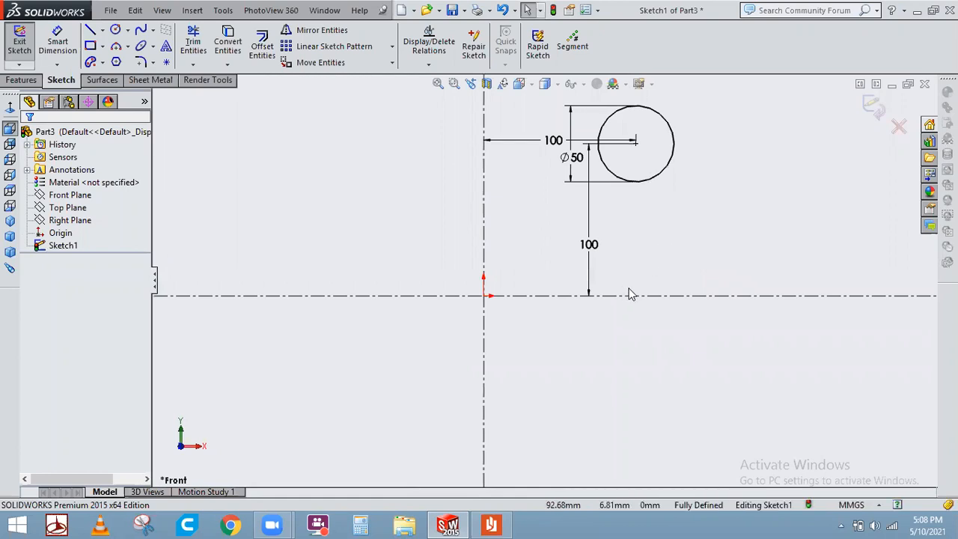
mouse_move(673, 259)
mouse_down()
mouse_move(557, 153)
mouse_move(492, 75)
mouse_up()
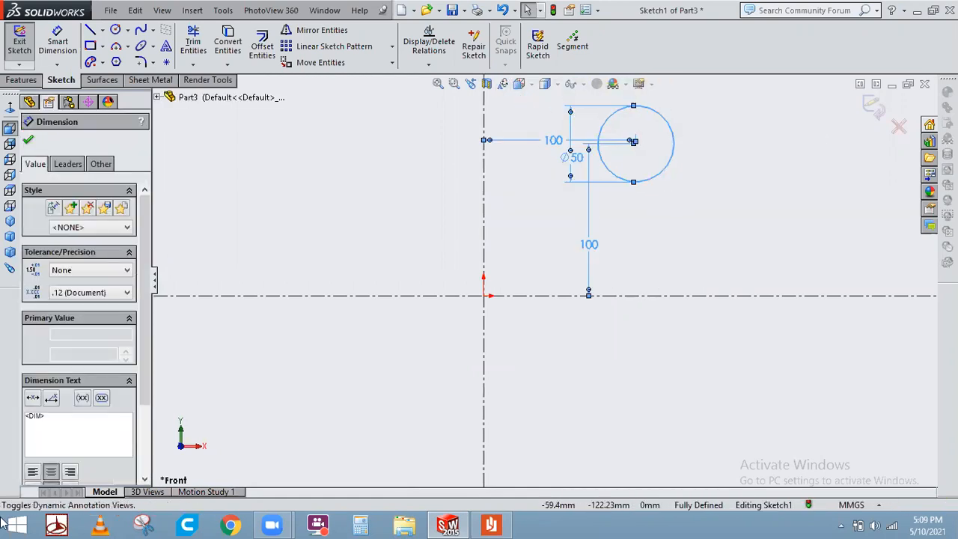
key(Delete)
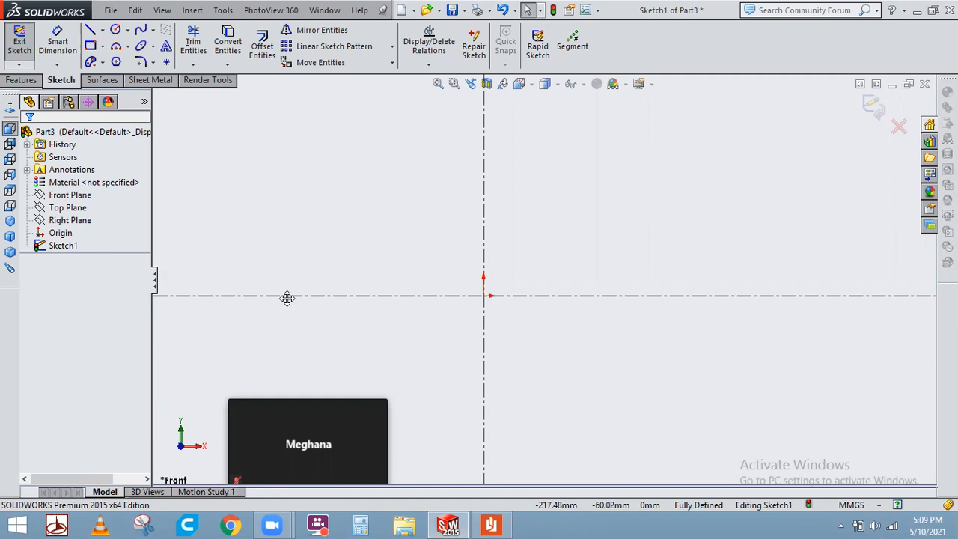
Draw a horizontal line about 184 mm long above the origin, starting just left of the vertical centerline.
scroll(492, 316, up, 2)
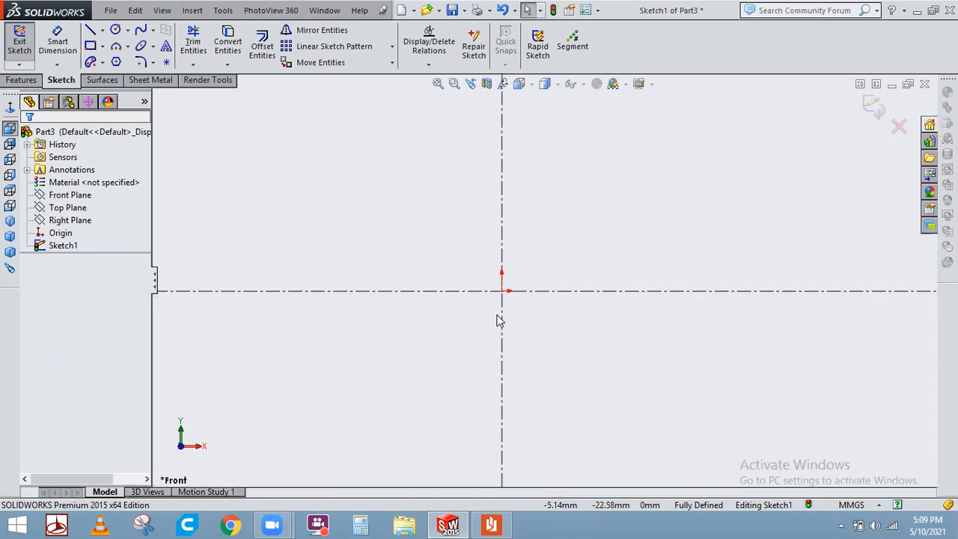
click(90, 31)
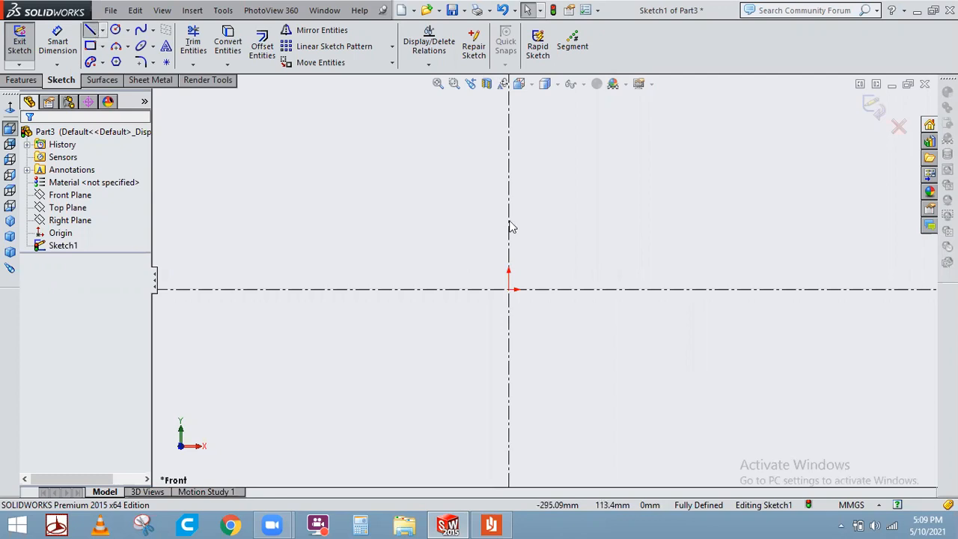
click(485, 211)
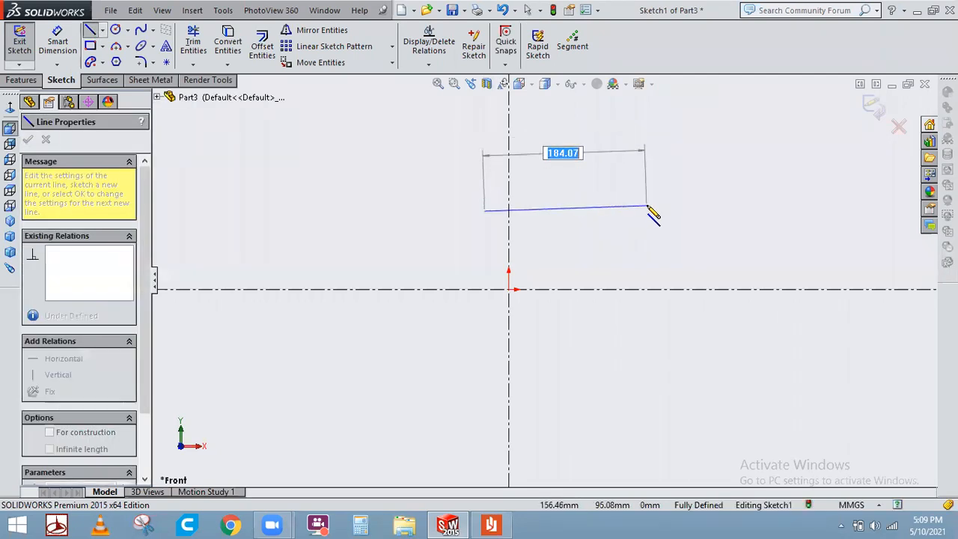
click(647, 211)
right_click(702, 171)
click(703, 169)
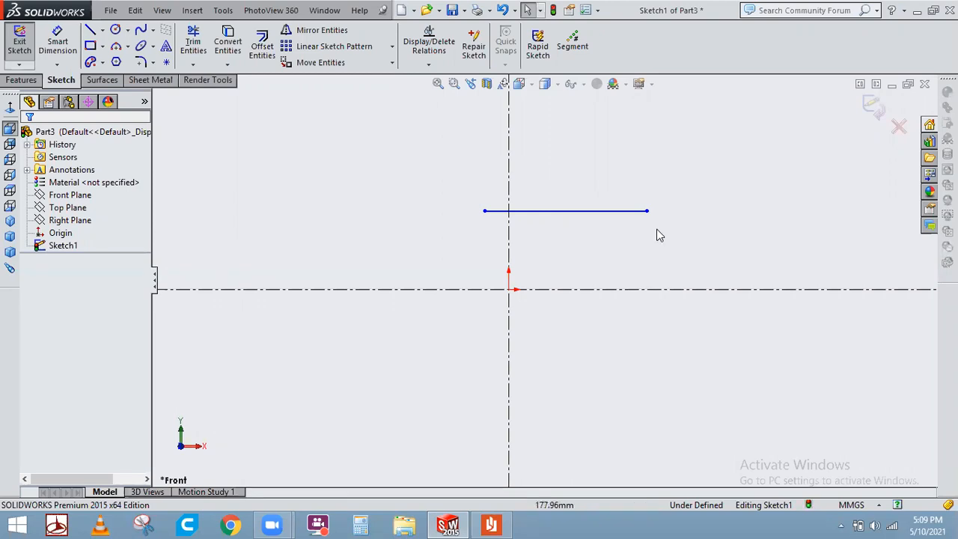
Add a symmetric relation between the horizontal line's endpoints about the vertical centerline.
click(485, 211)
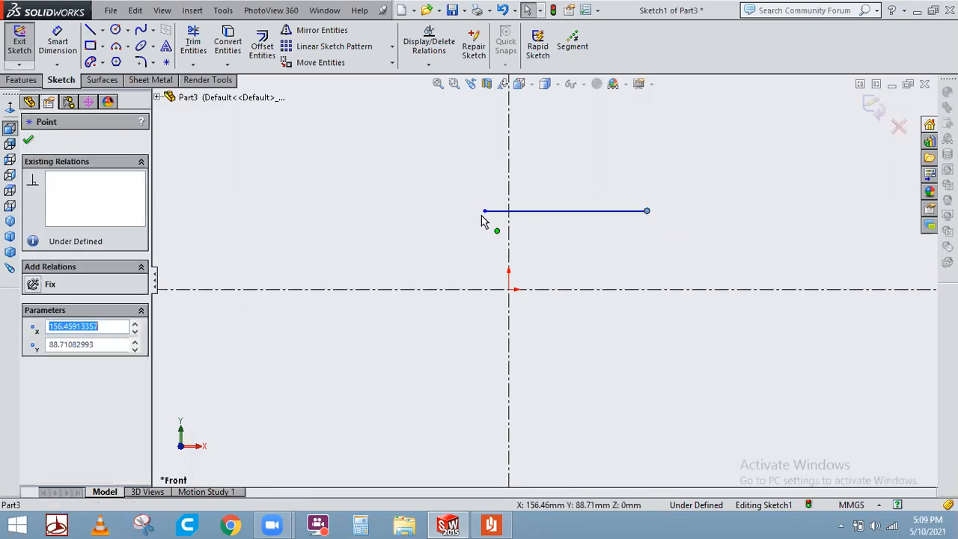
ctrl+click(508, 184)
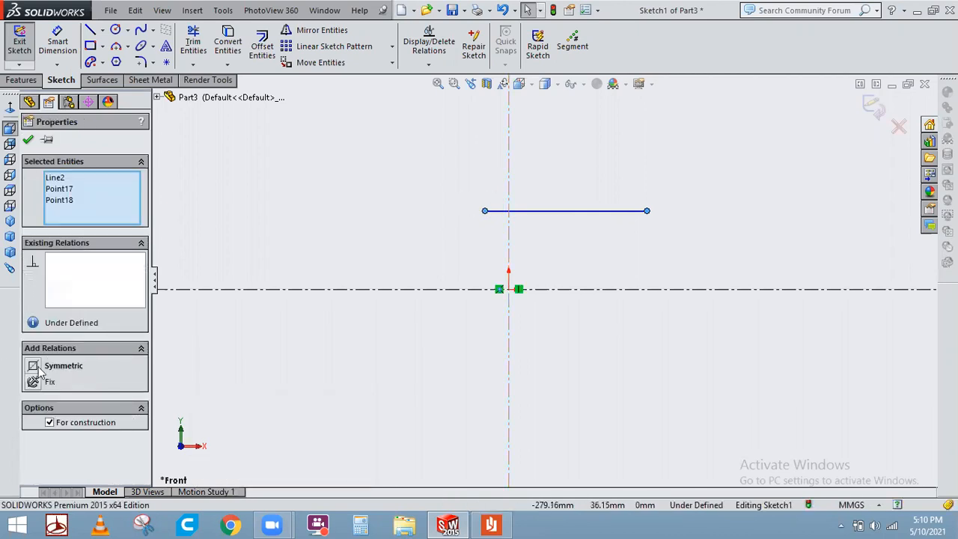
click(65, 367)
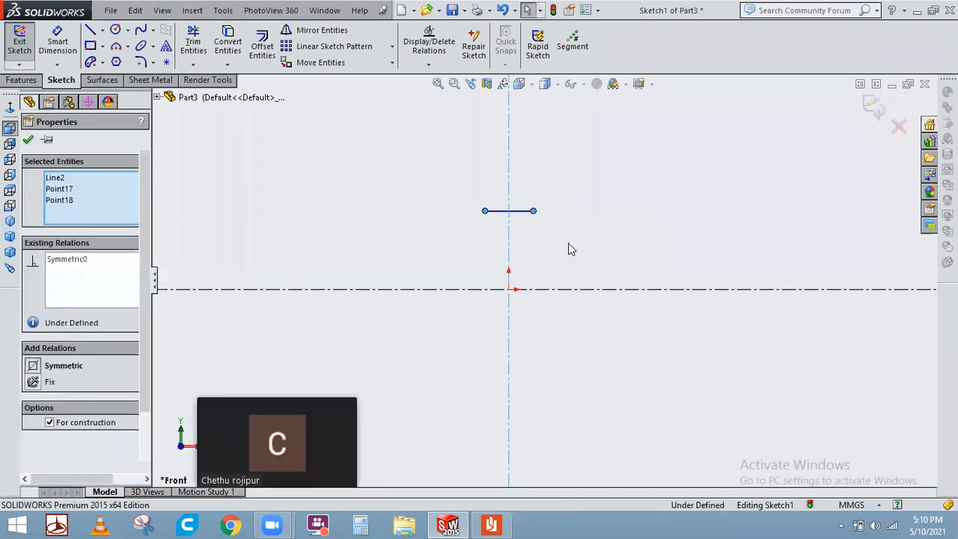
click(554, 242)
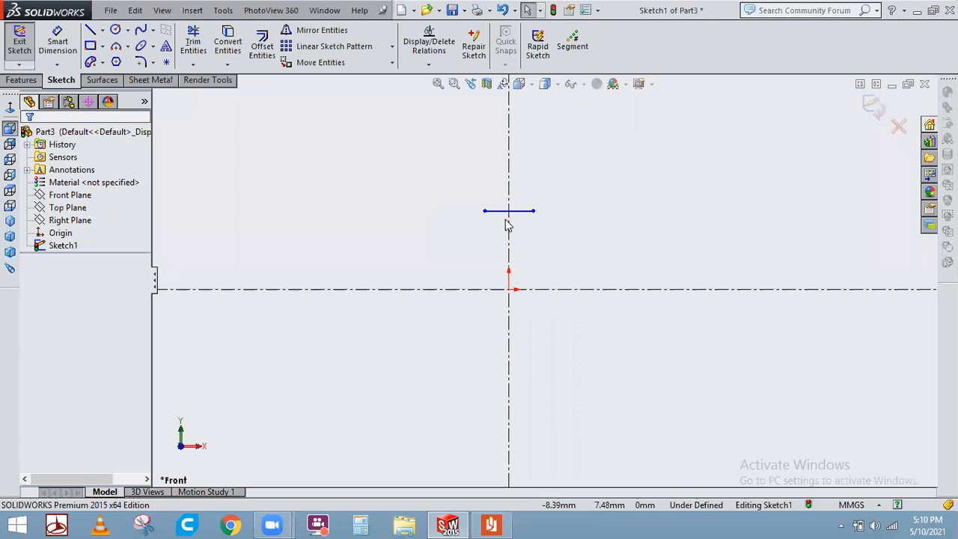
Draw a vertical line to the right of the origin, crossing the horizontal centerline.
click(89, 30)
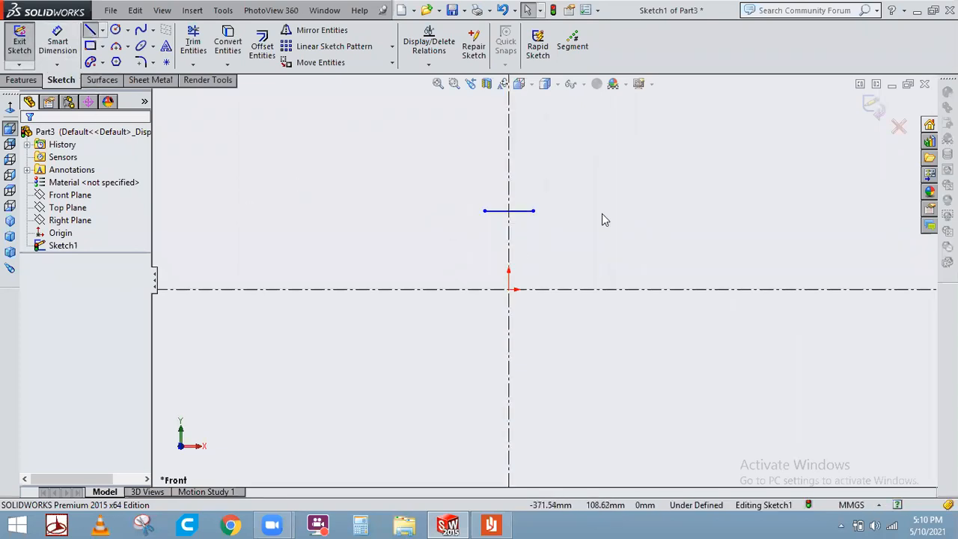
click(649, 224)
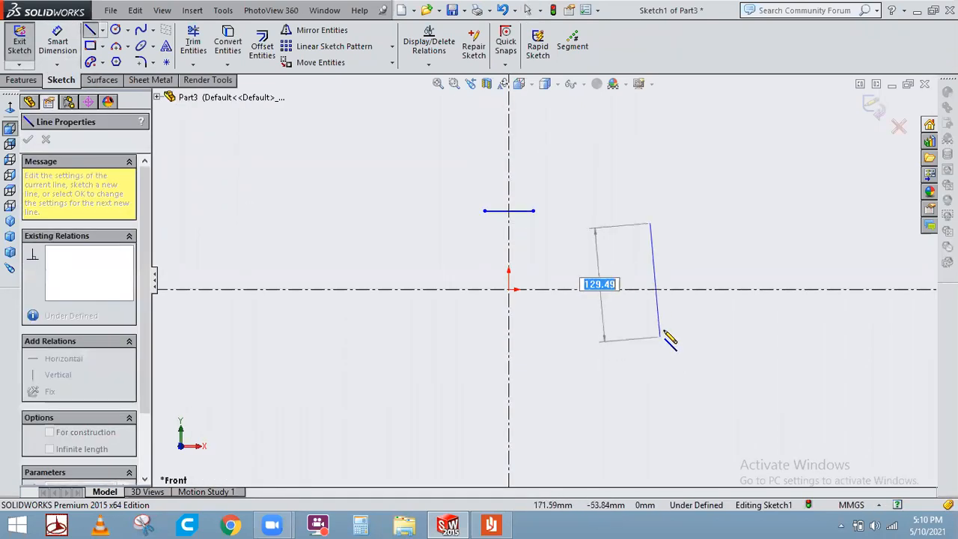
click(649, 327)
right_click(741, 232)
click(738, 227)
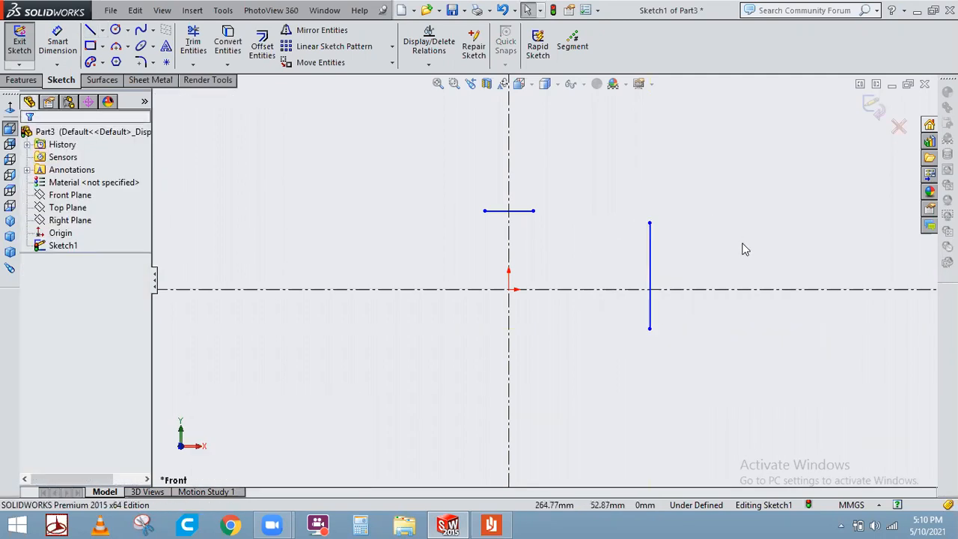
Add a symmetric relation between the vertical line's endpoints about the horizontal centerline.
click(649, 223)
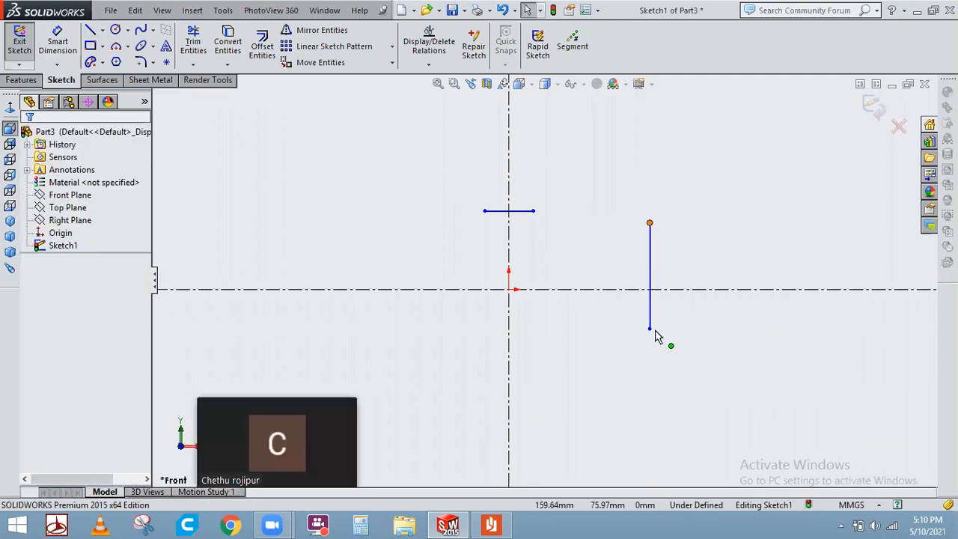
ctrl+click(649, 328)
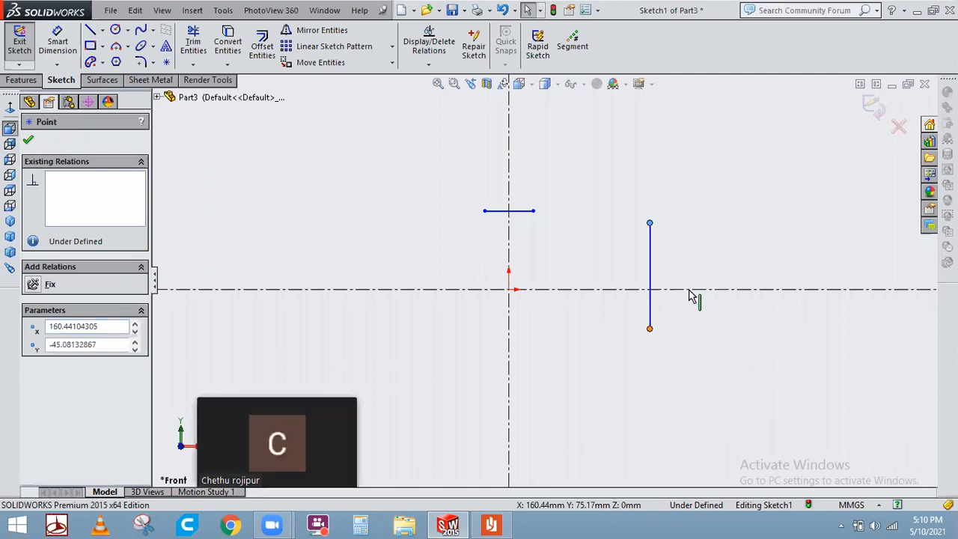
ctrl+click(690, 290)
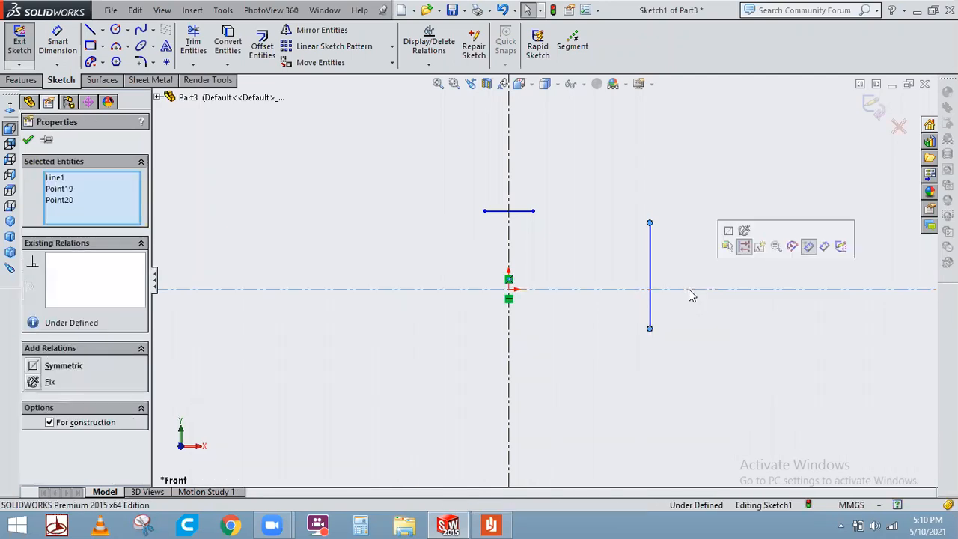
click(728, 232)
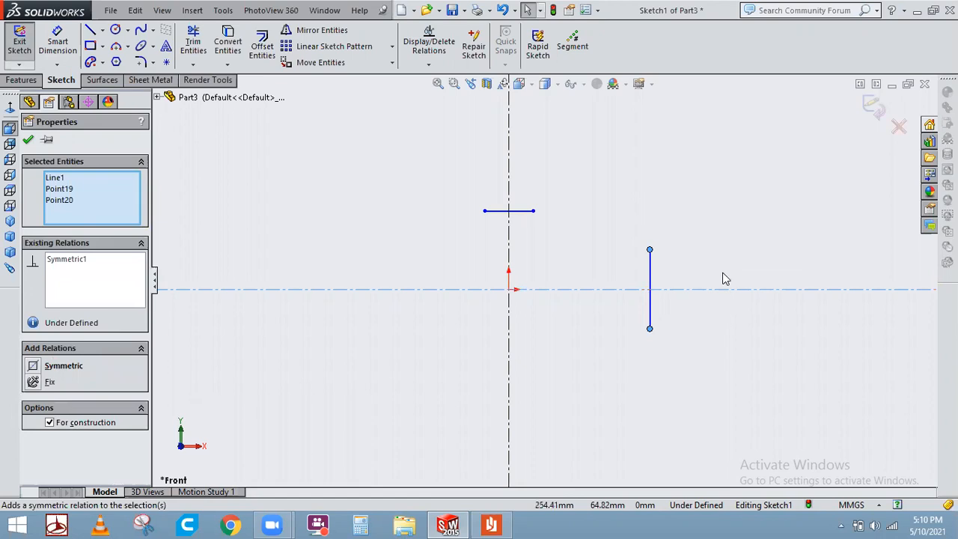
click(712, 355)
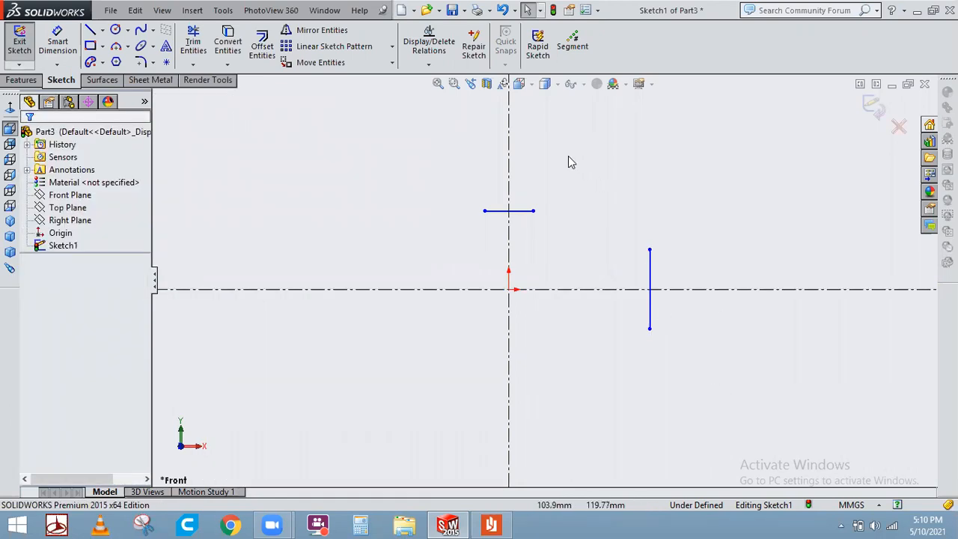